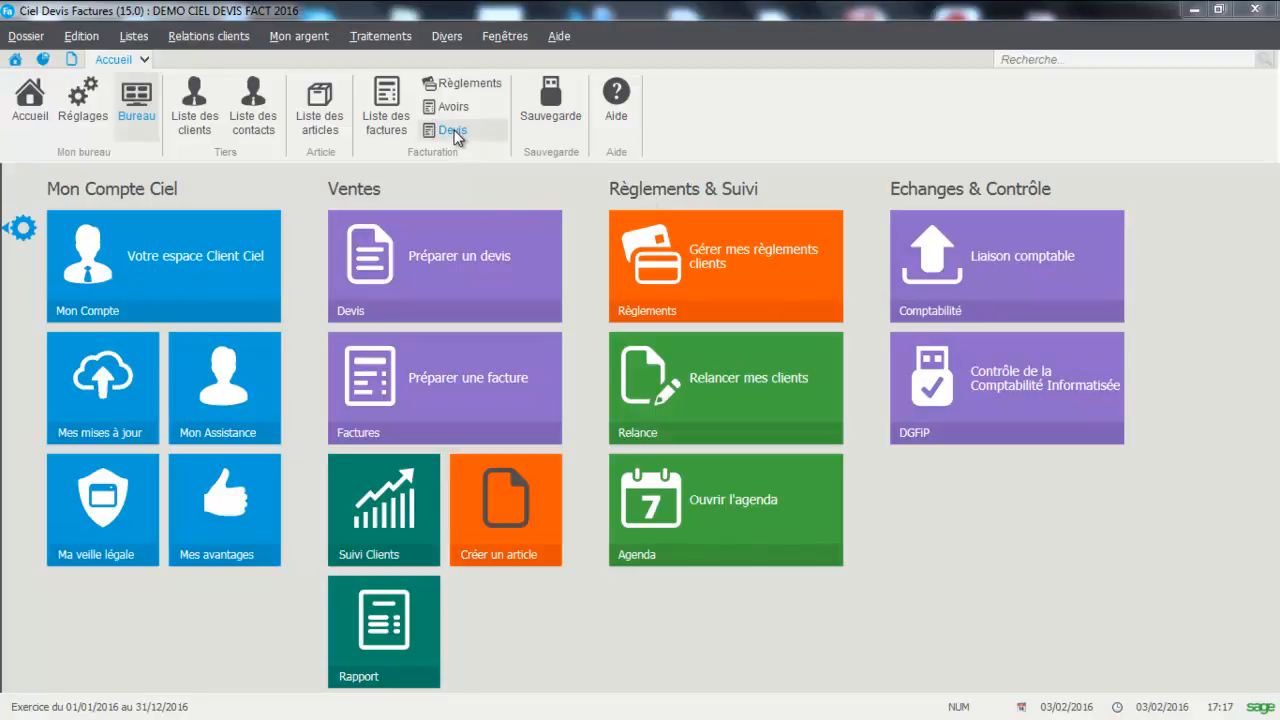
left_click(133, 36)
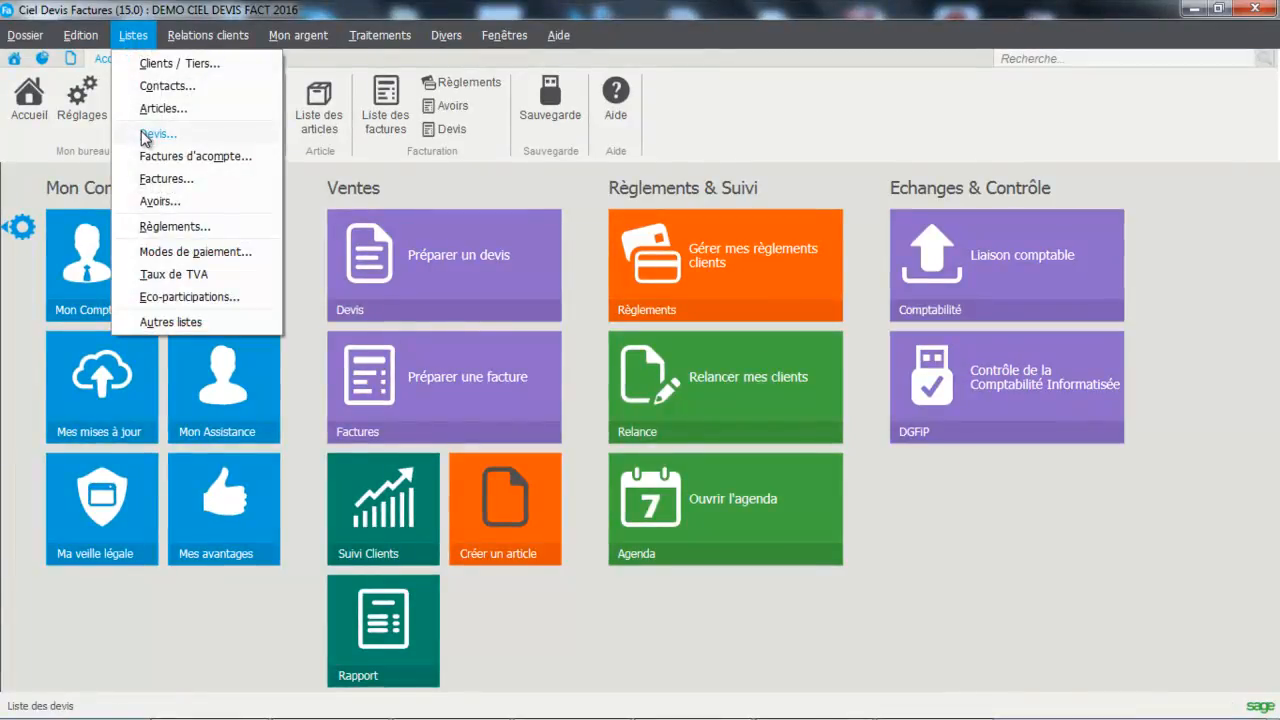
left_click(55, 148)
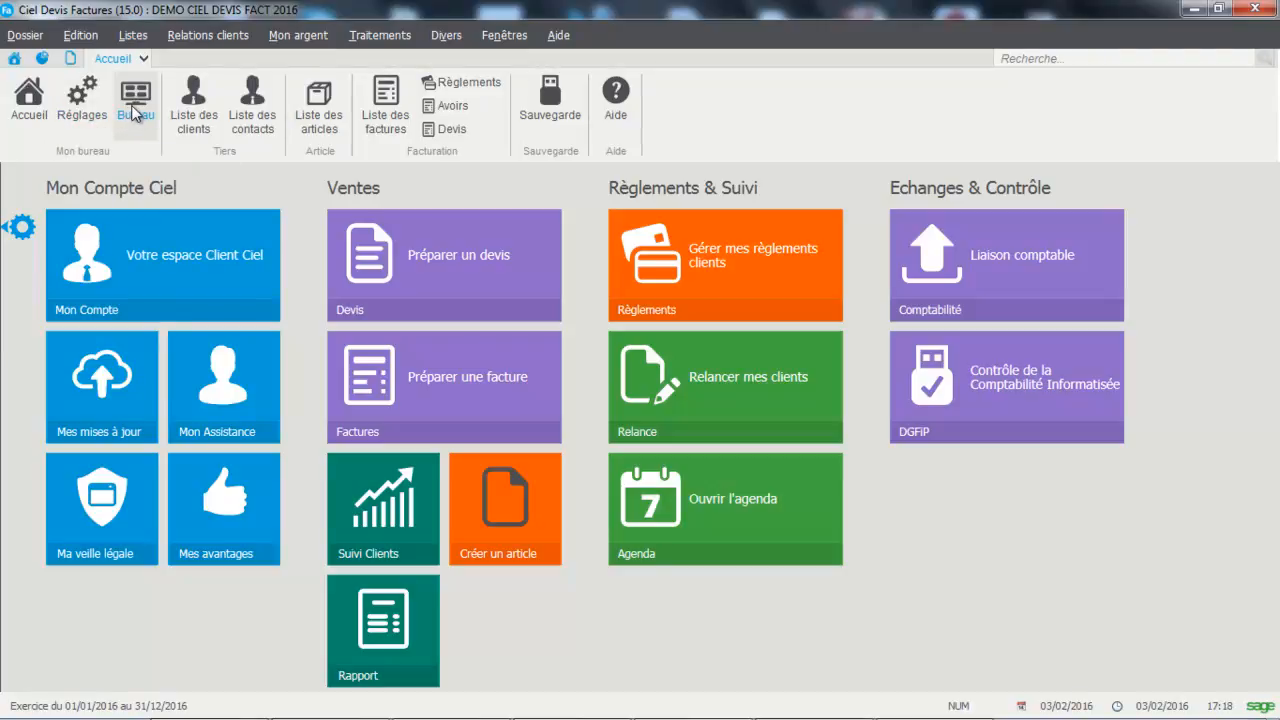
Step: Create a new quote in Standard entry mode for the existing prospect listed below Client divers
left_click(425, 253)
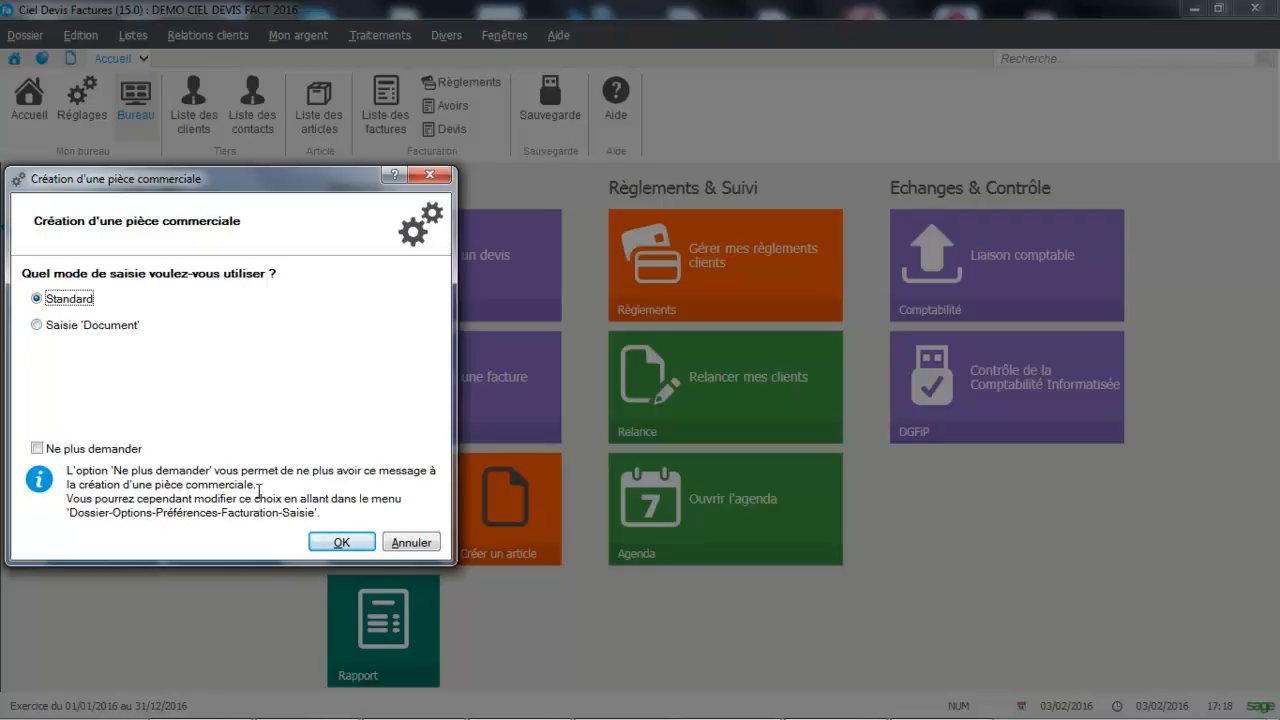
left_click(334, 541)
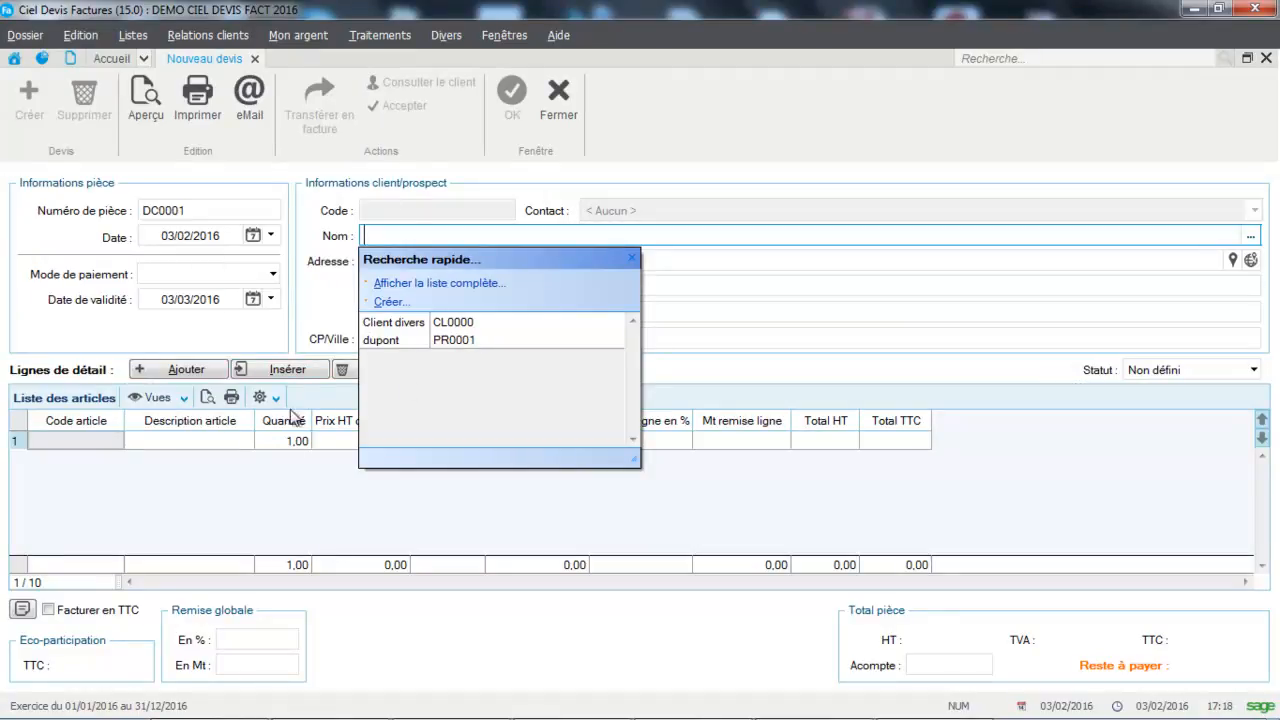
double_click(409, 338)
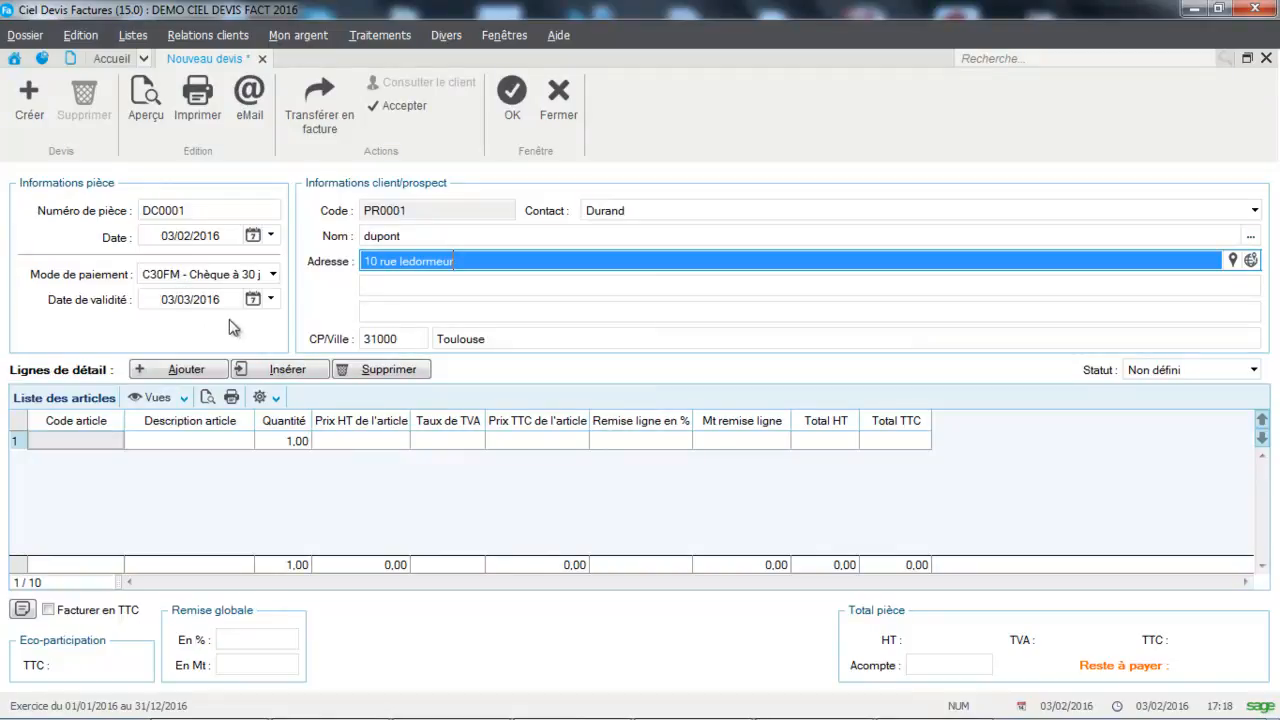
Step: Fill the quote's first detail line with the article CIEL Compta libérale and view its full description
left_click(90, 448)
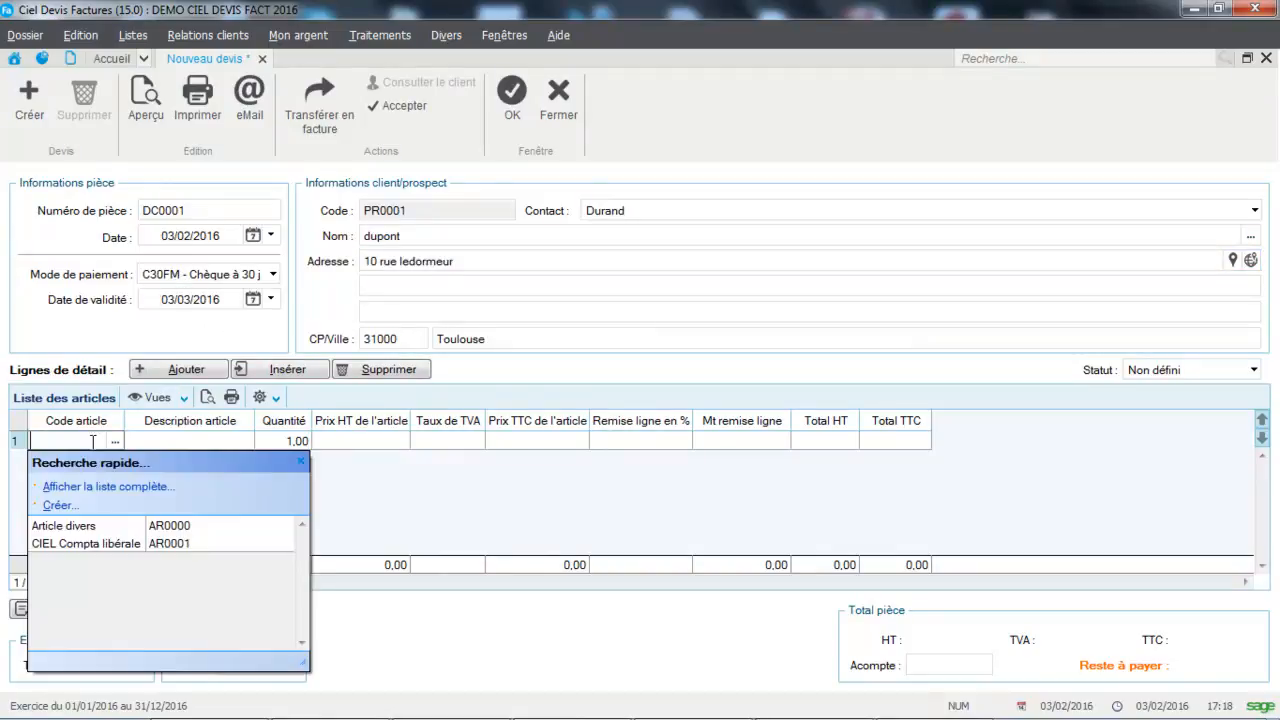
left_click(94, 541)
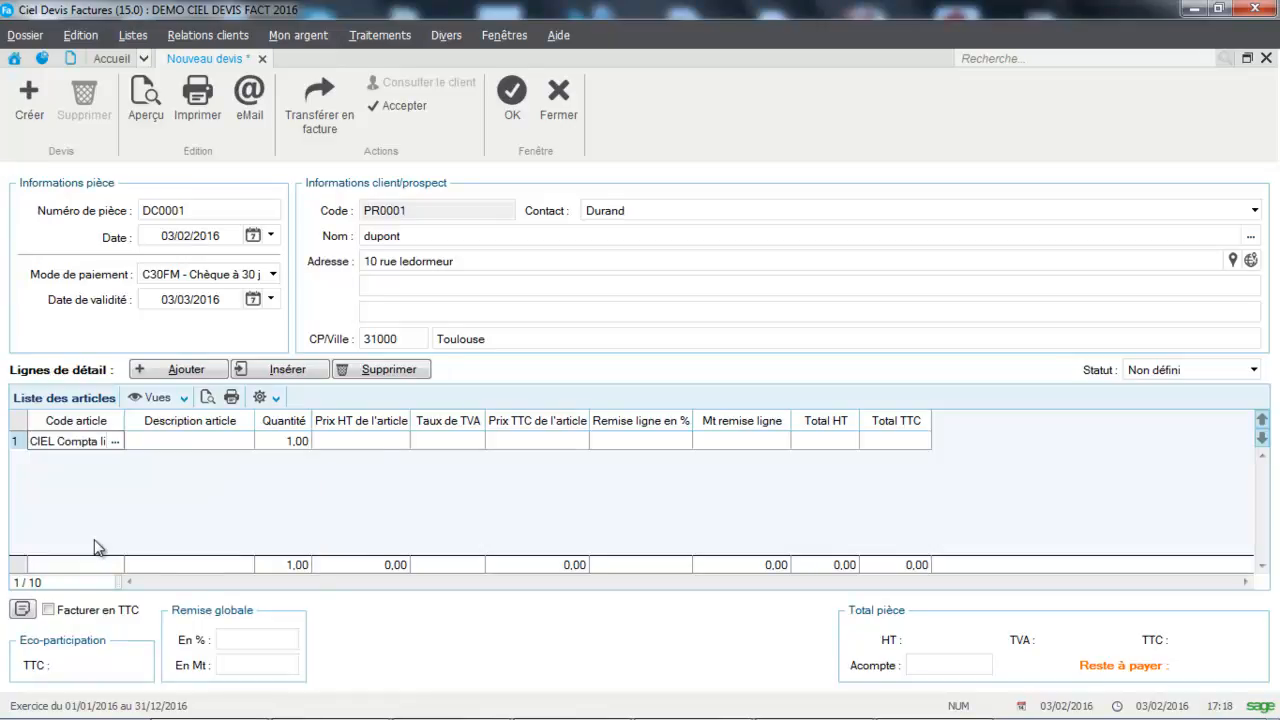
left_click(193, 442)
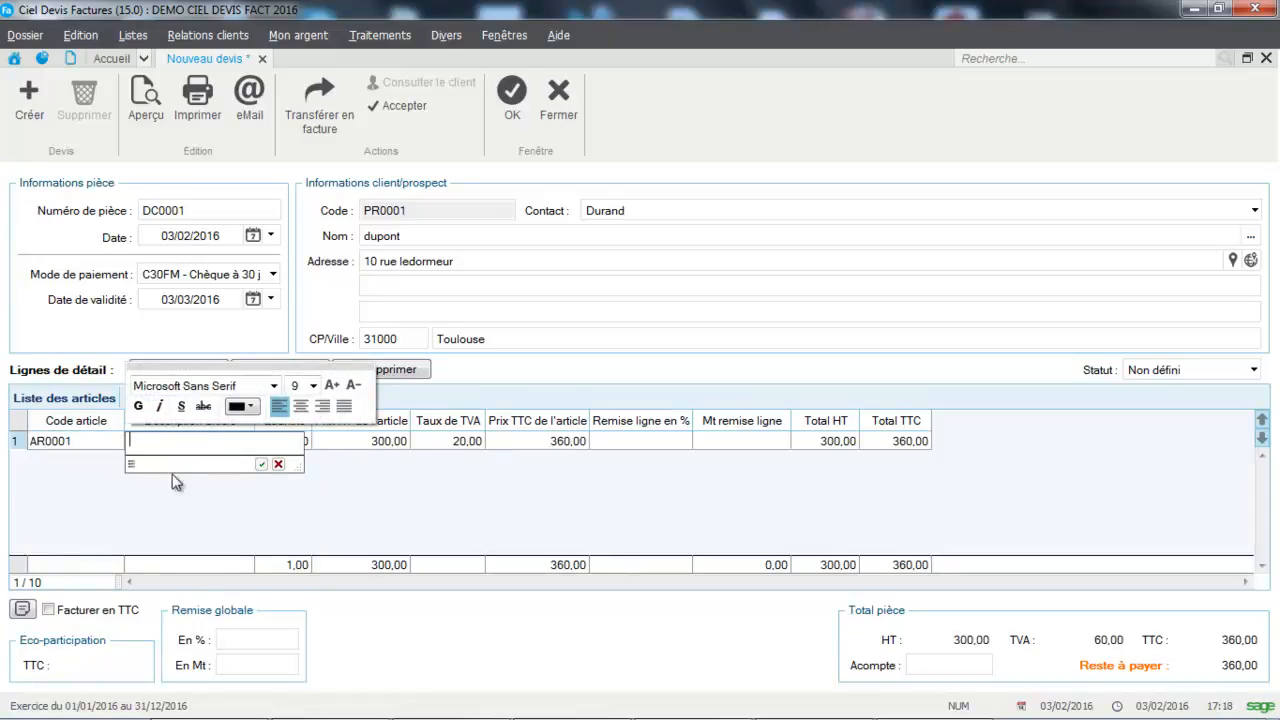
left_click(160, 511)
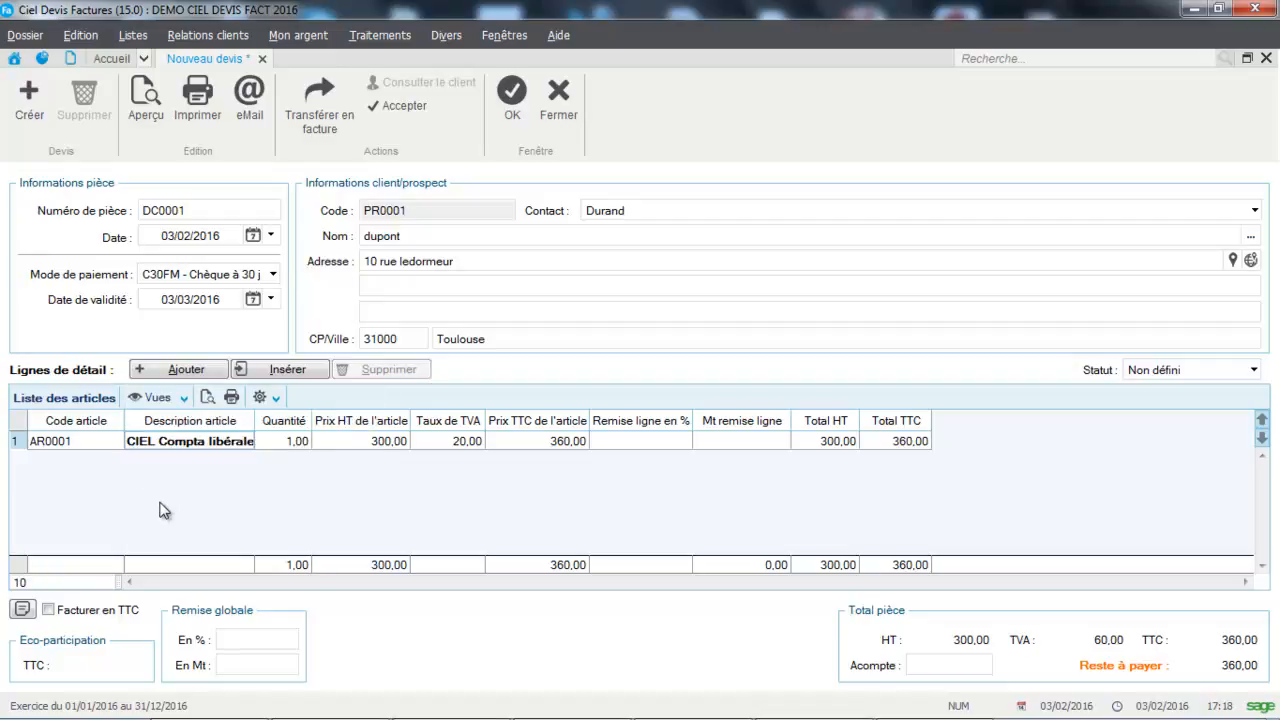
left_click(207, 444)
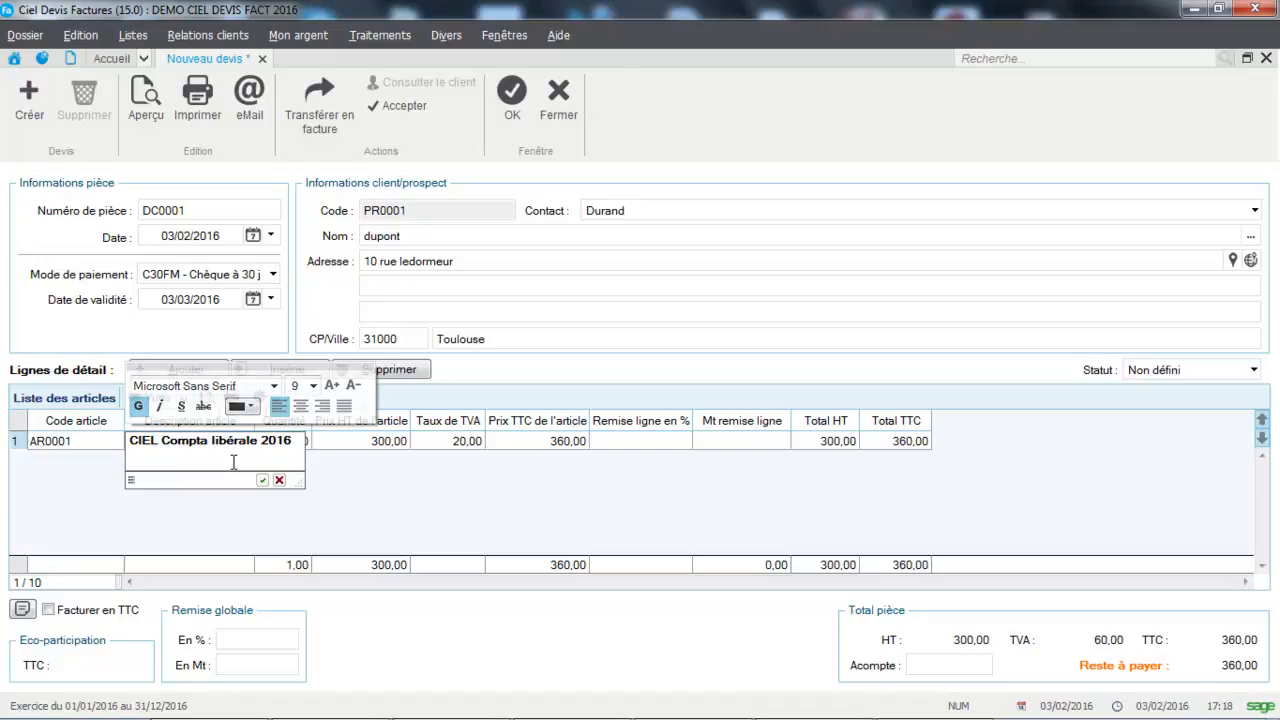
left_click(372, 527)
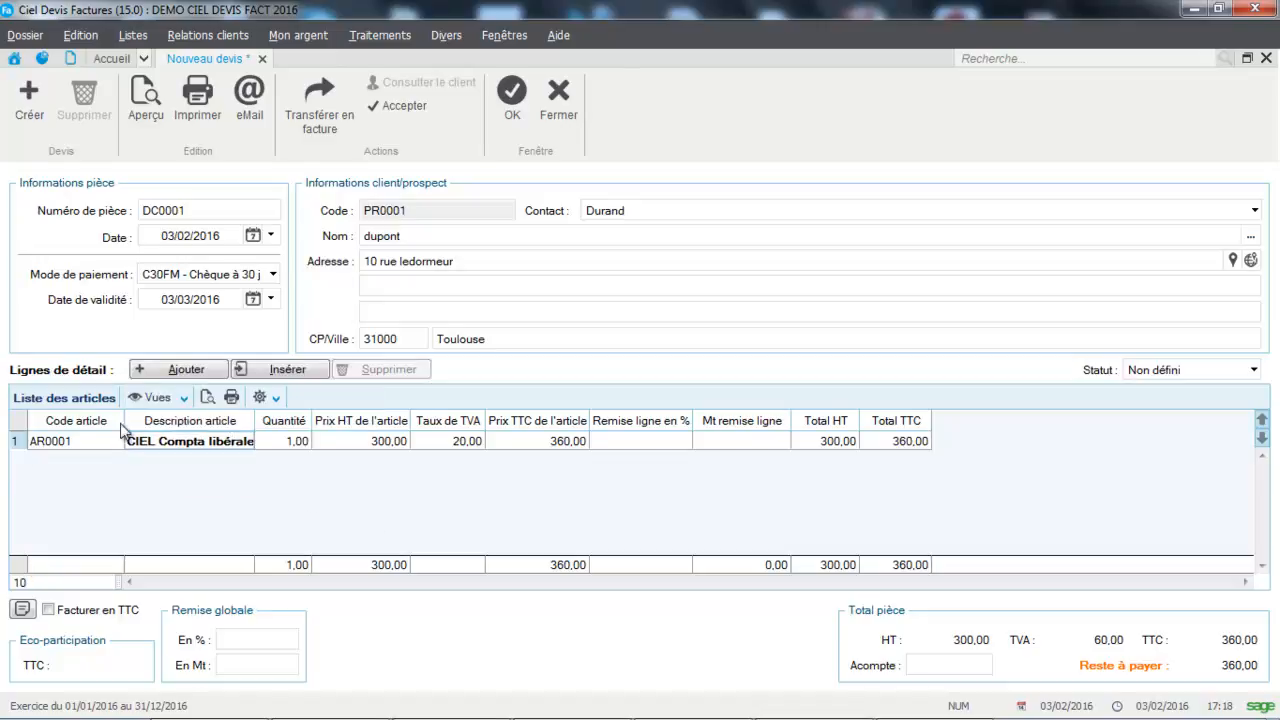
Step: Insert an empty detail line above the article line and delete that empty line
left_click(300, 372)
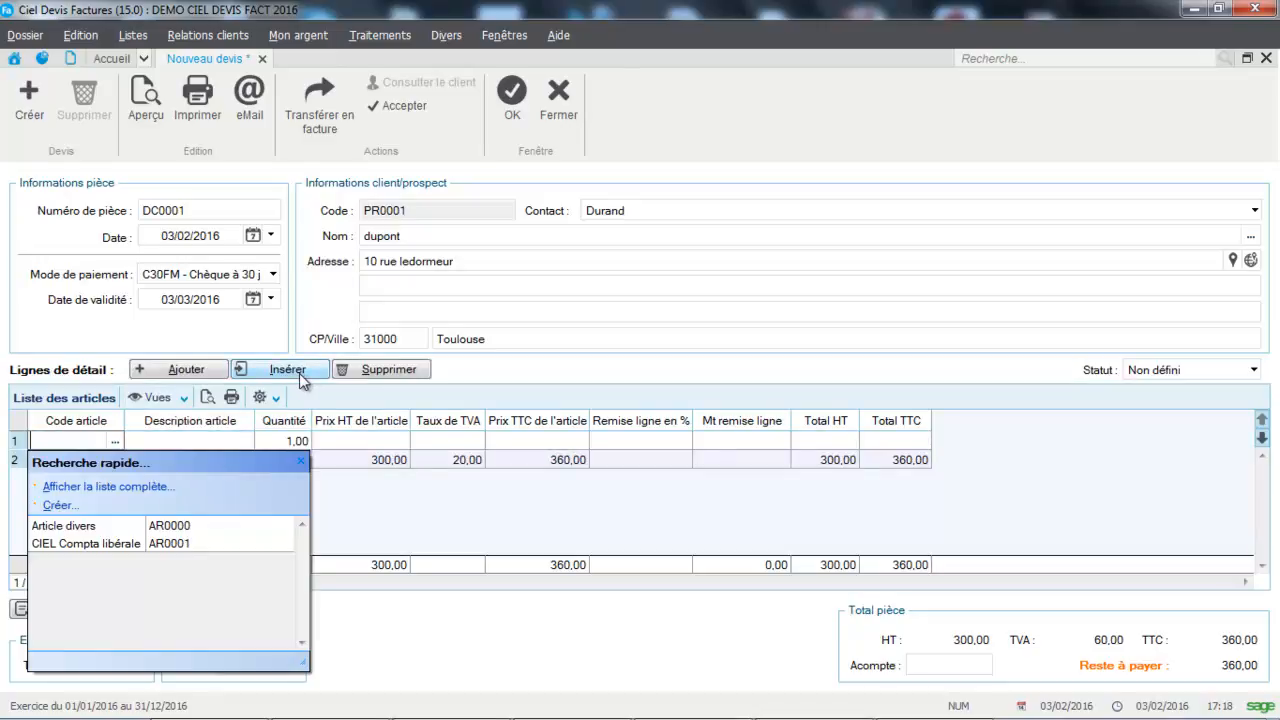
left_click(339, 372)
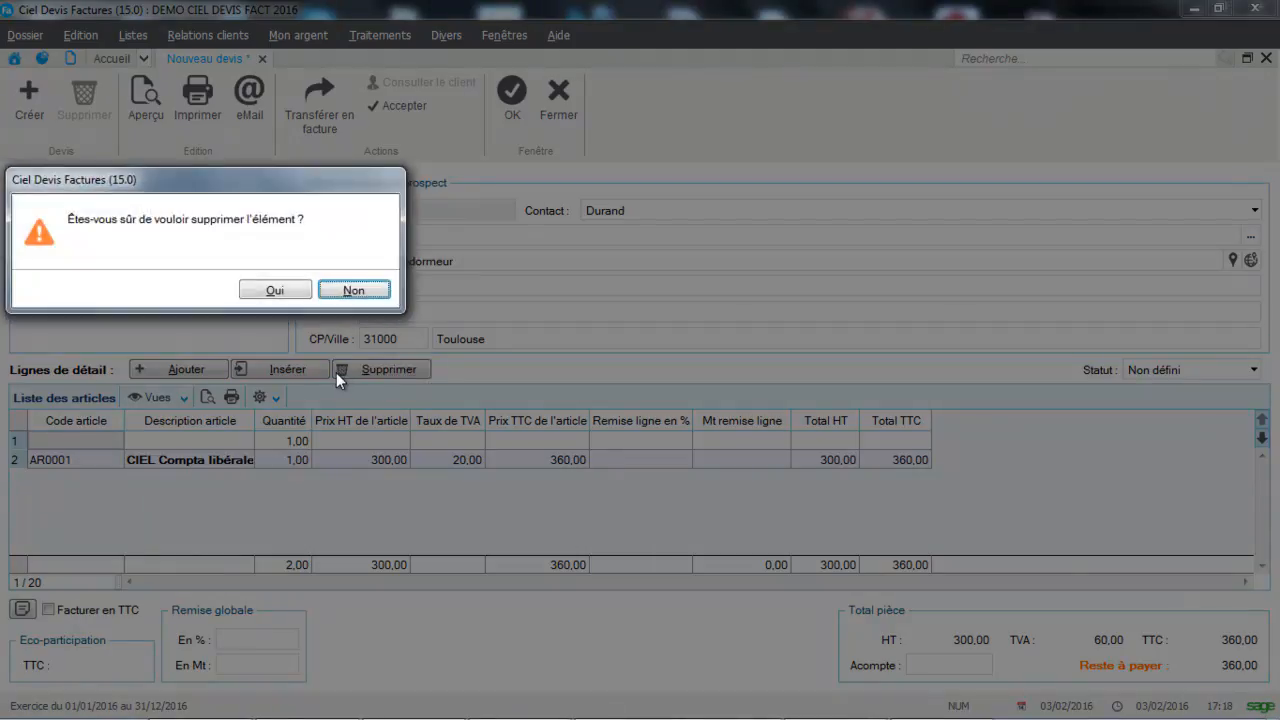
left_click(287, 289)
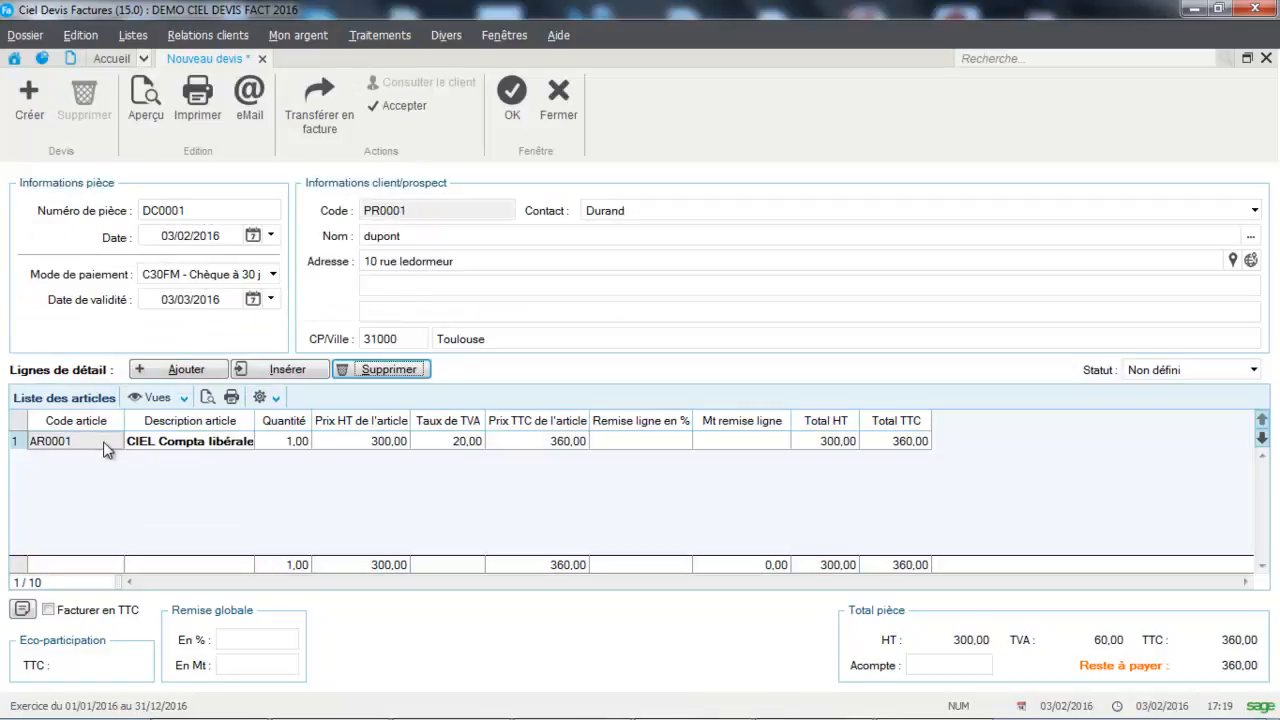
Step: Add a second detail line below the article line, leaving its article code and description empty
left_click(180, 369)
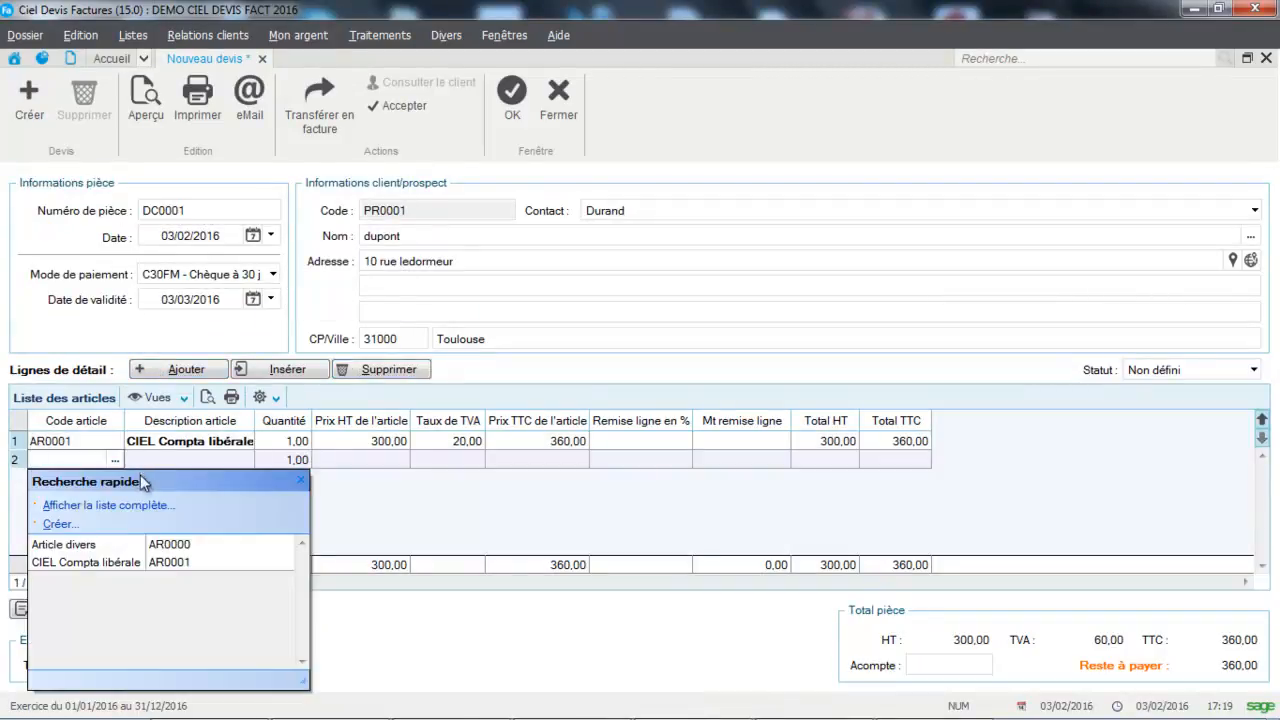
left_click(171, 462)
left_click(171, 462)
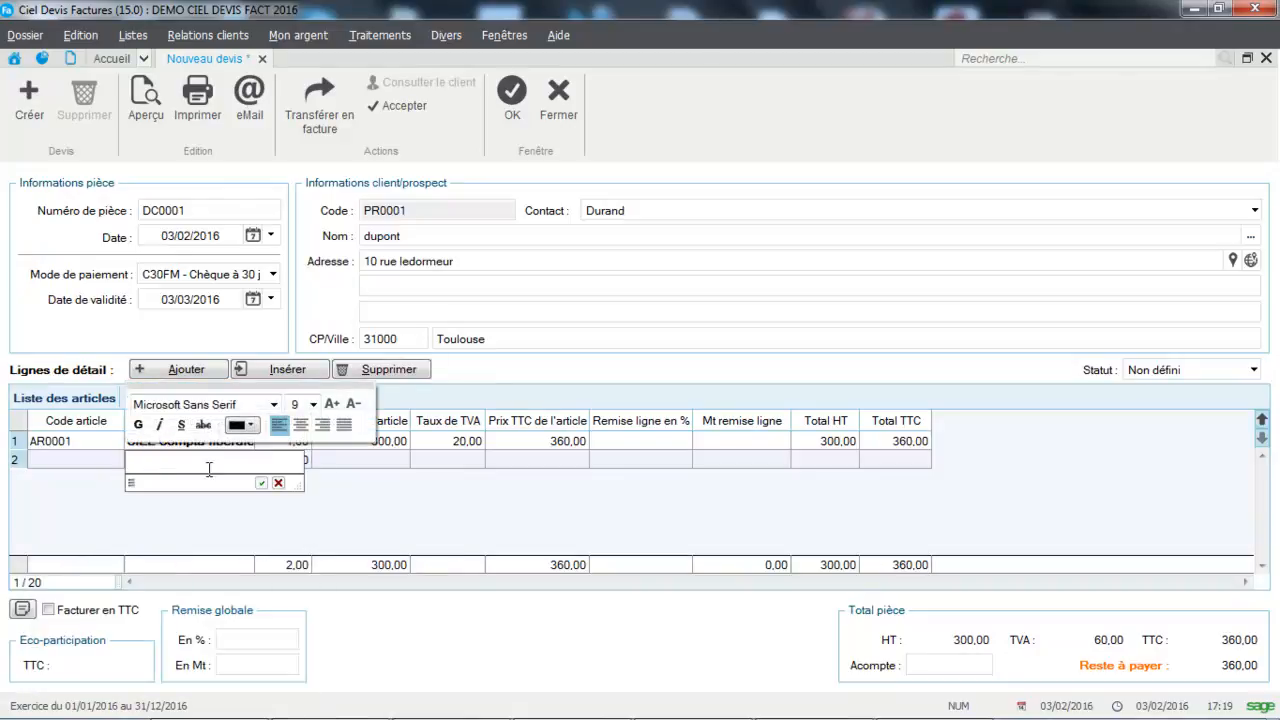
left_click(360, 500)
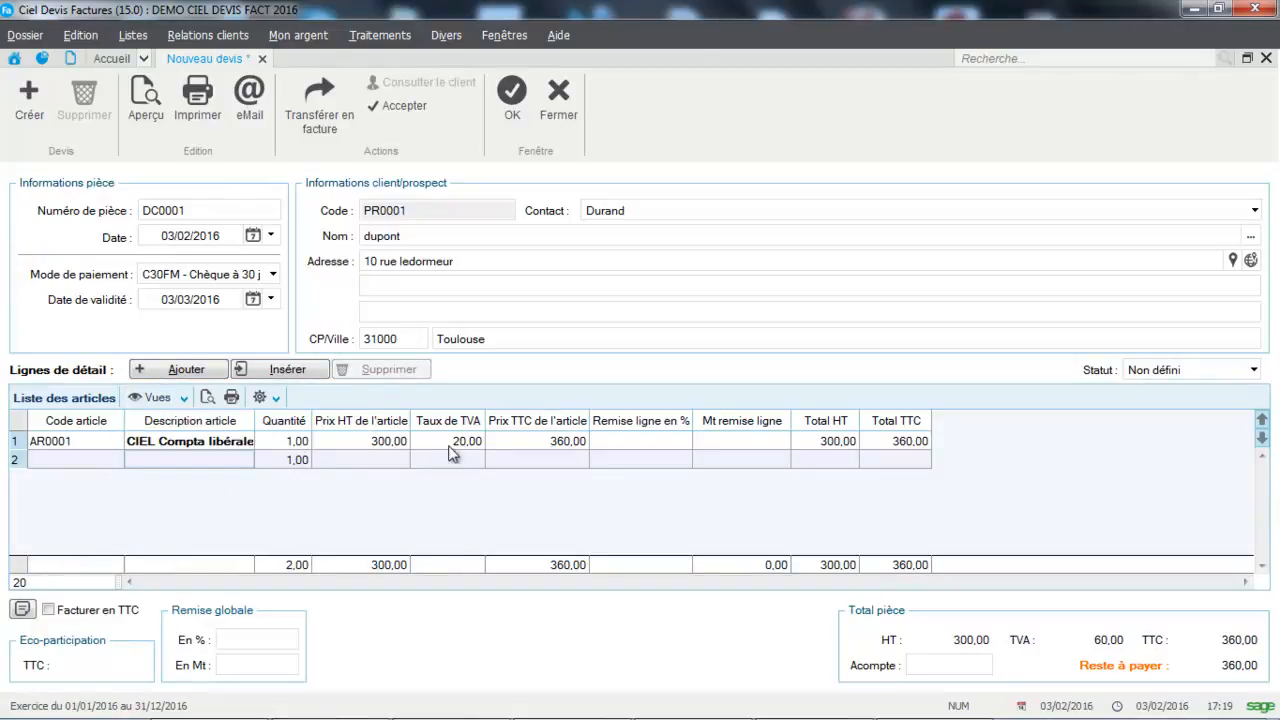
Step: Check the first line's percentage discount field and the list of available VAT rates
left_click(645, 440)
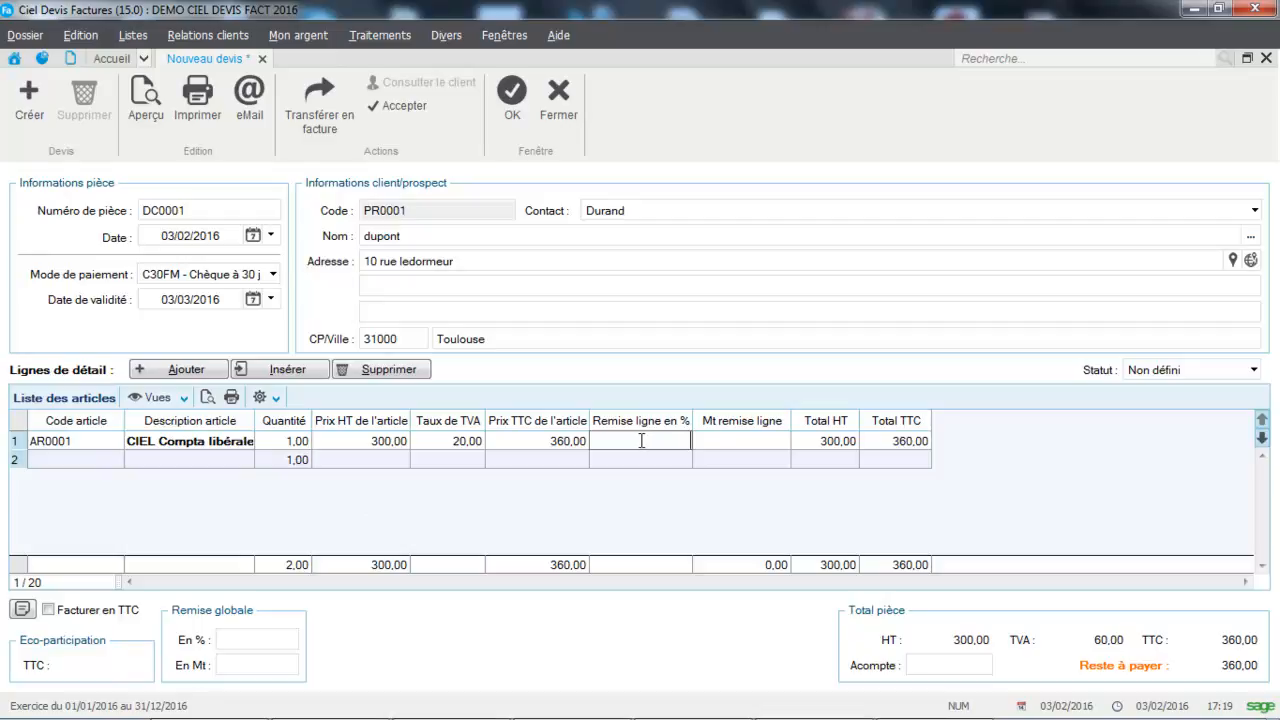
left_click(451, 443)
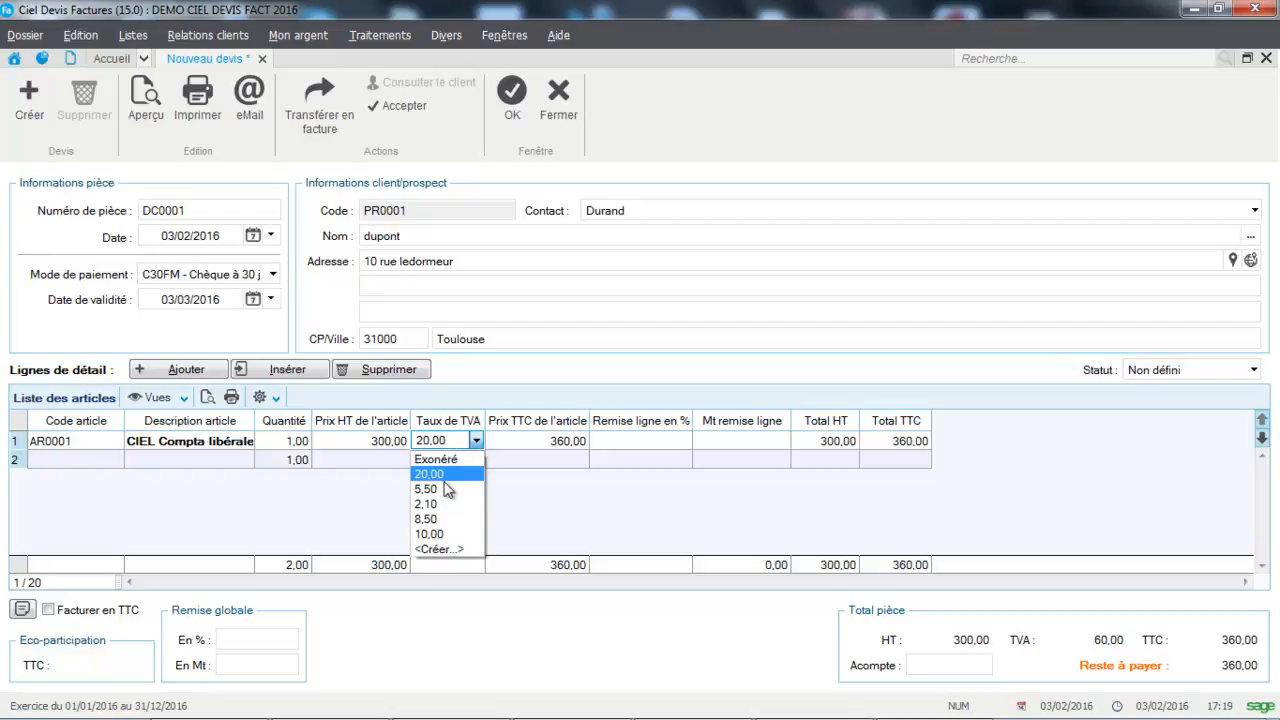
left_click(306, 518)
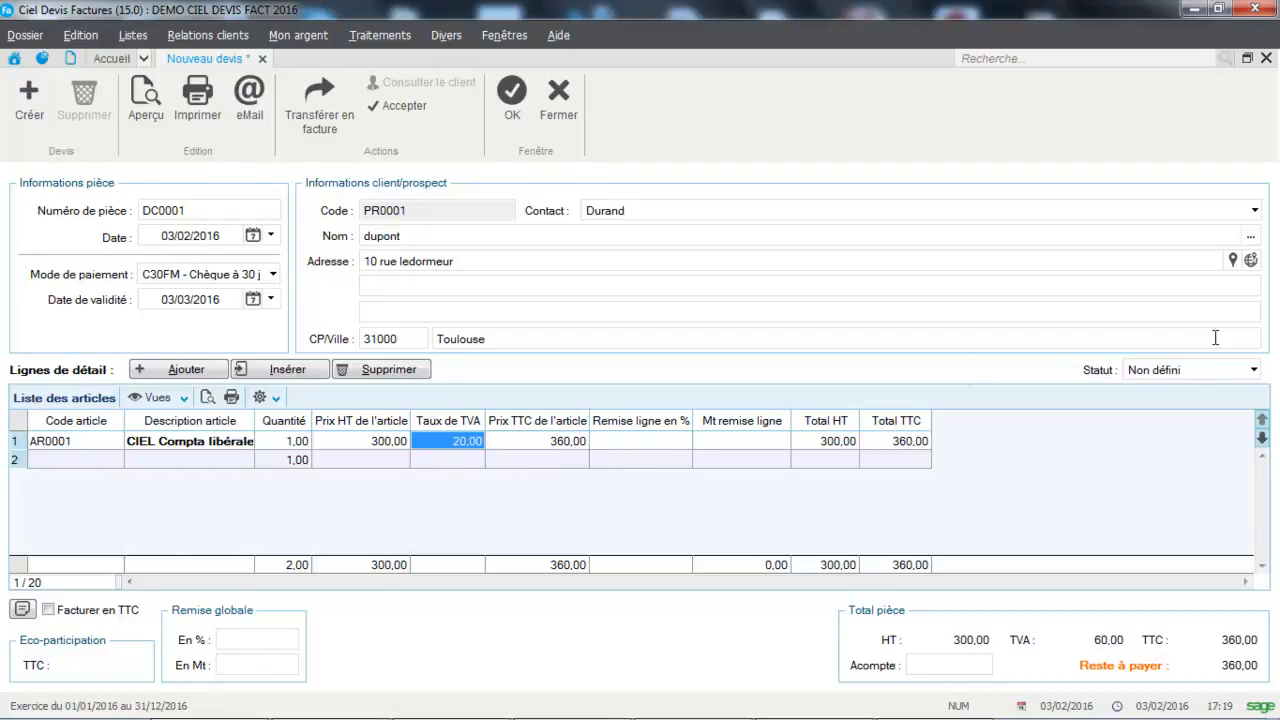
Step: Set the quote's status to Appel d'offre and save the quote while requesting its print preview
left_click(1204, 372)
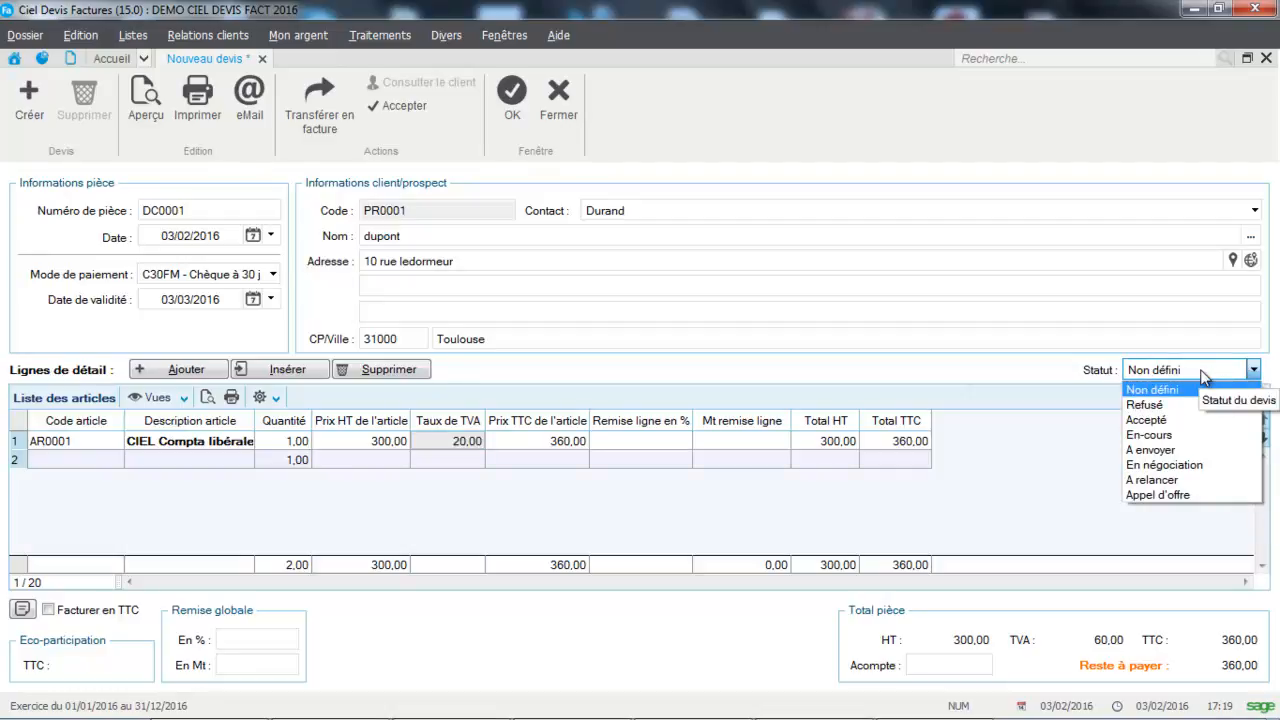
left_click(1170, 495)
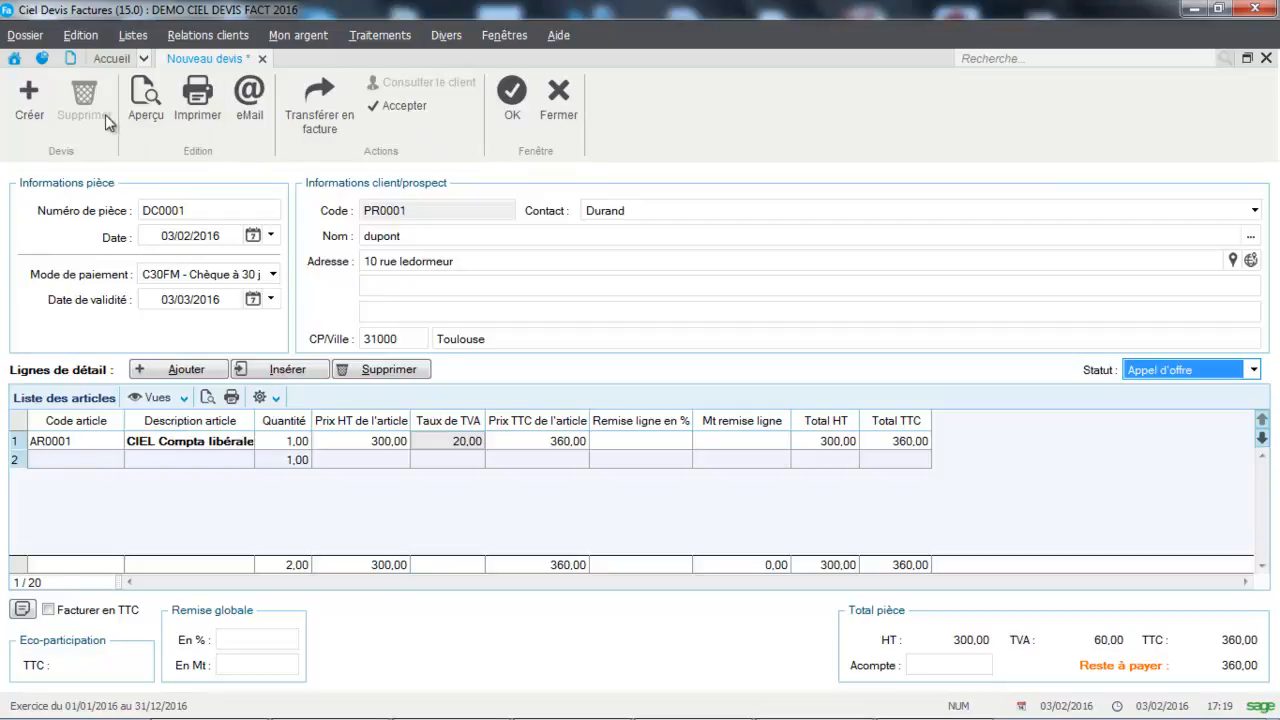
left_click(136, 106)
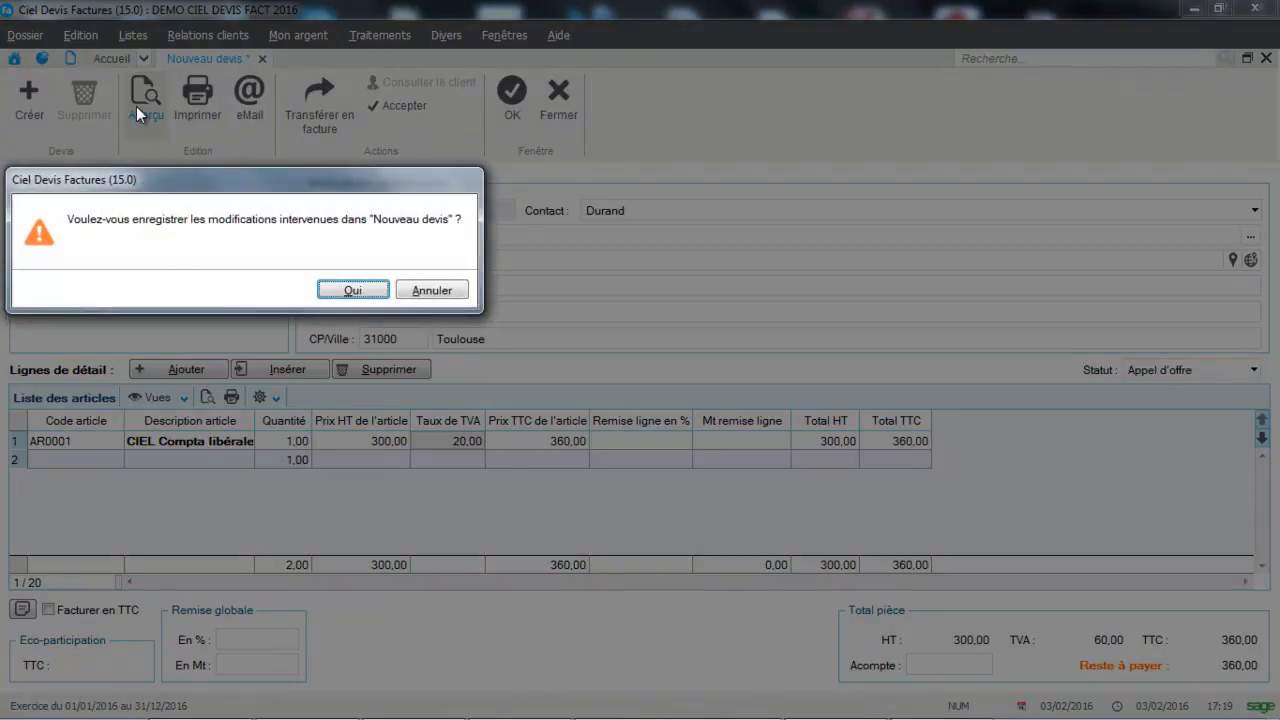
left_click(378, 290)
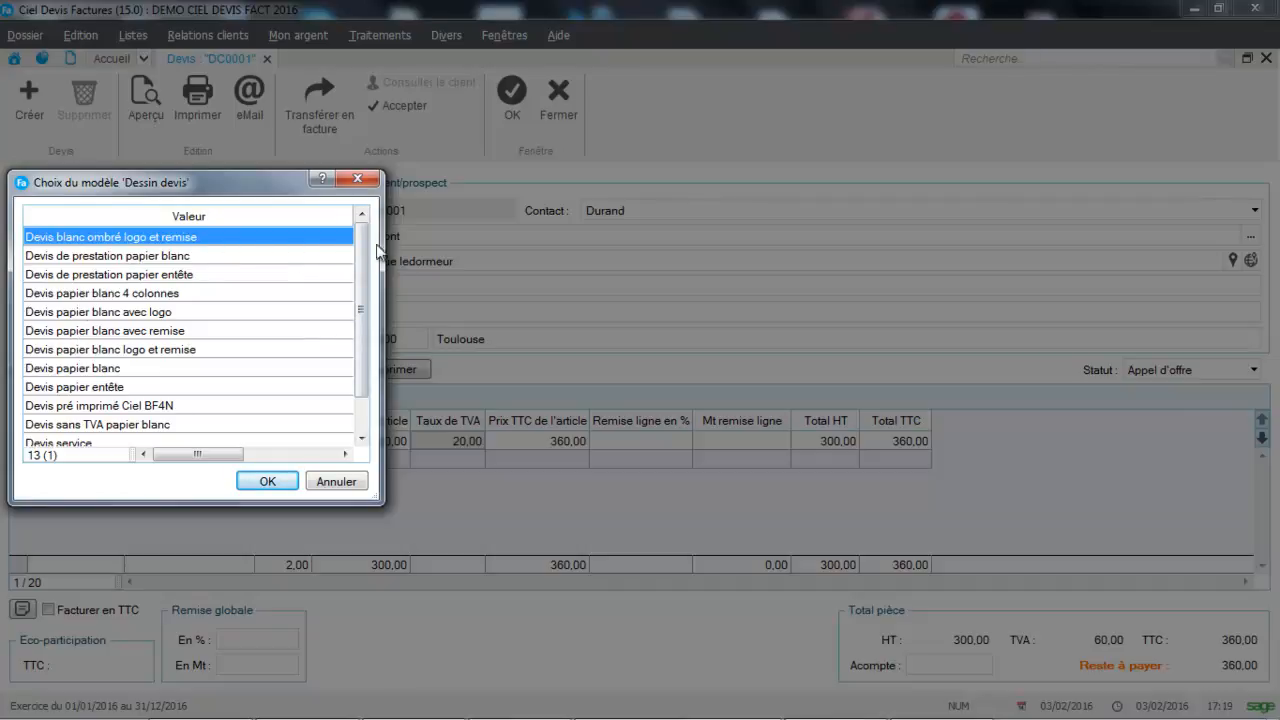
Step: Look through the quote print templates and preview the quote with Devis blanc ombré logo et remise
left_click_drag(367, 247, 379, 378)
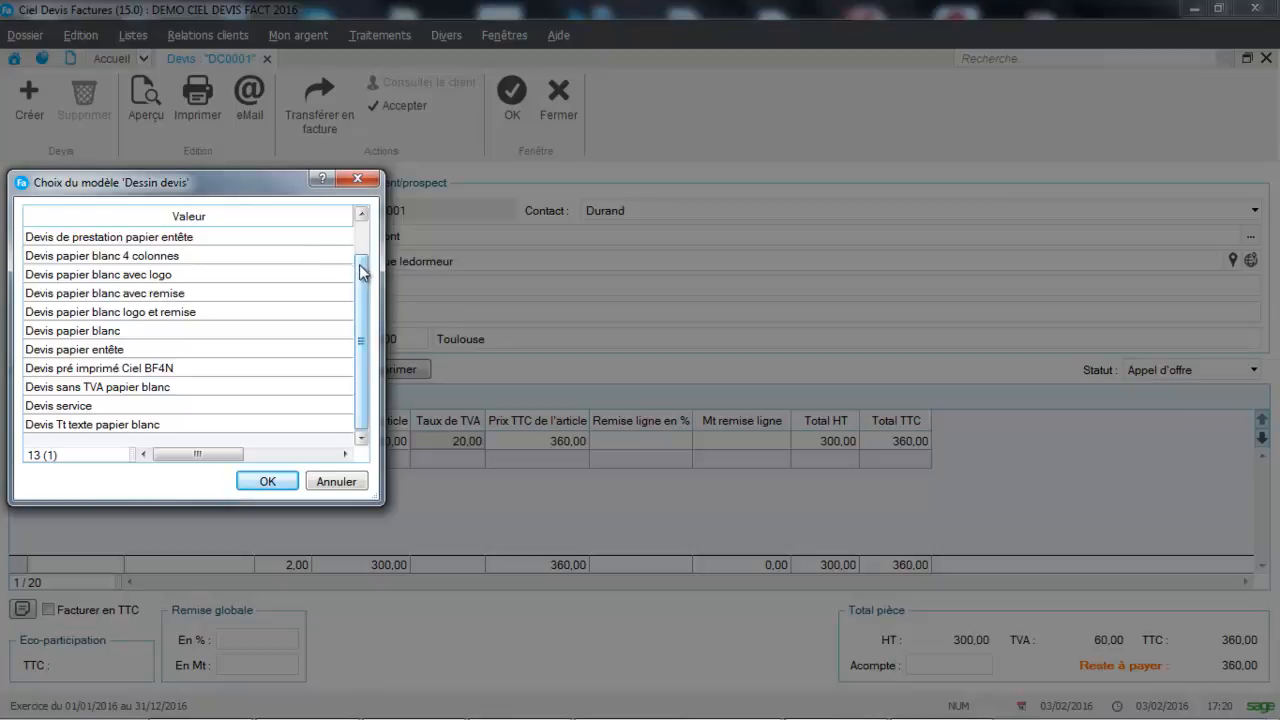
left_click_drag(362, 268, 370, 234)
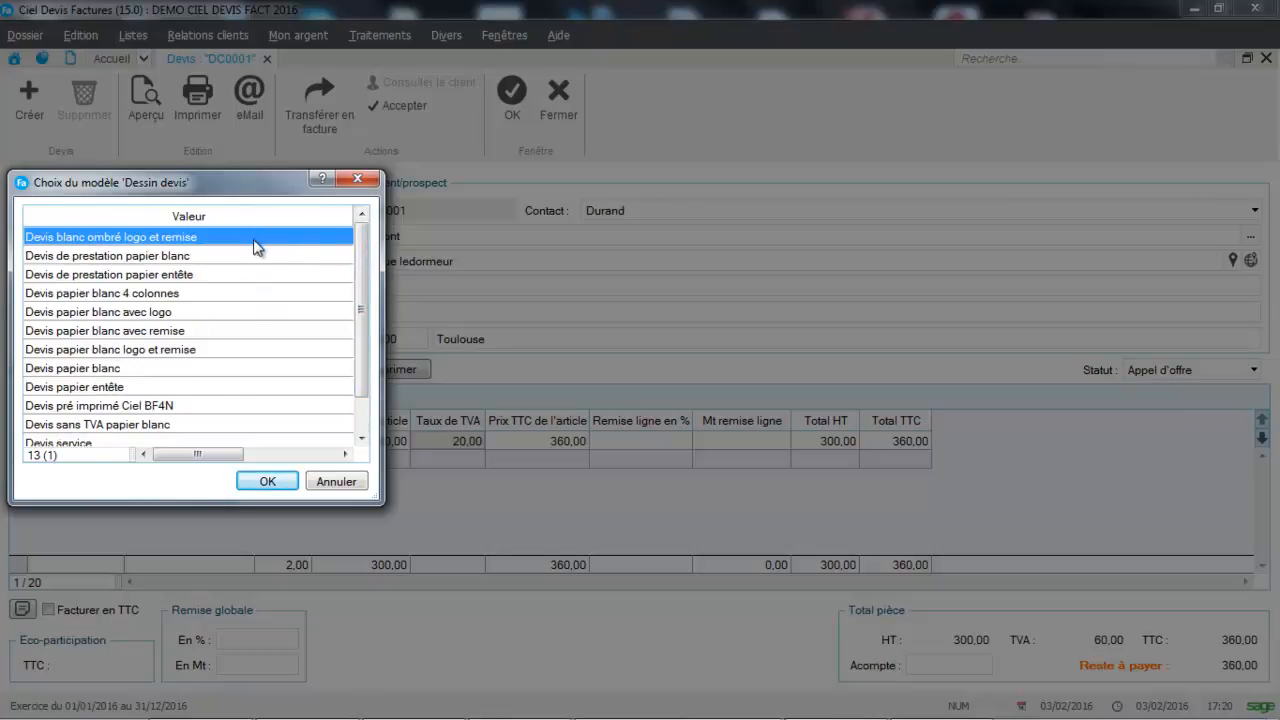
left_click(266, 481)
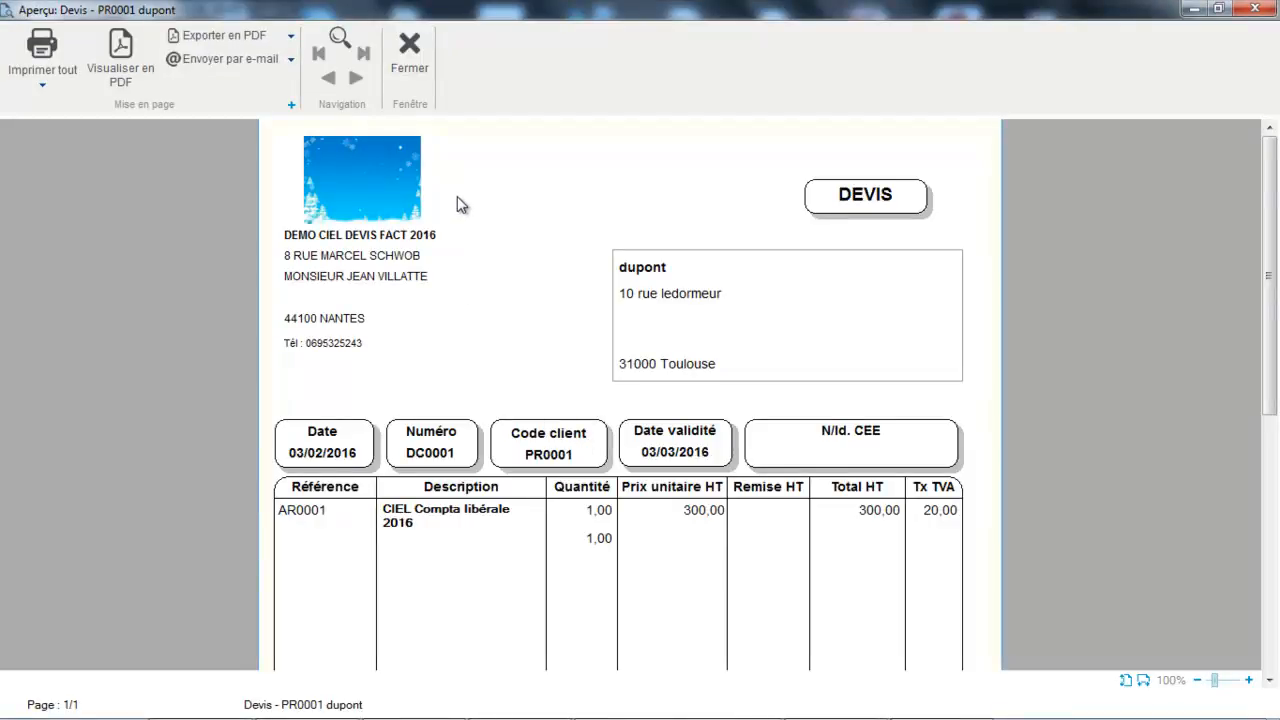
Step: View the e-mail and PDF export options of the quote preview, and close both the preview and the quote
left_click(253, 61)
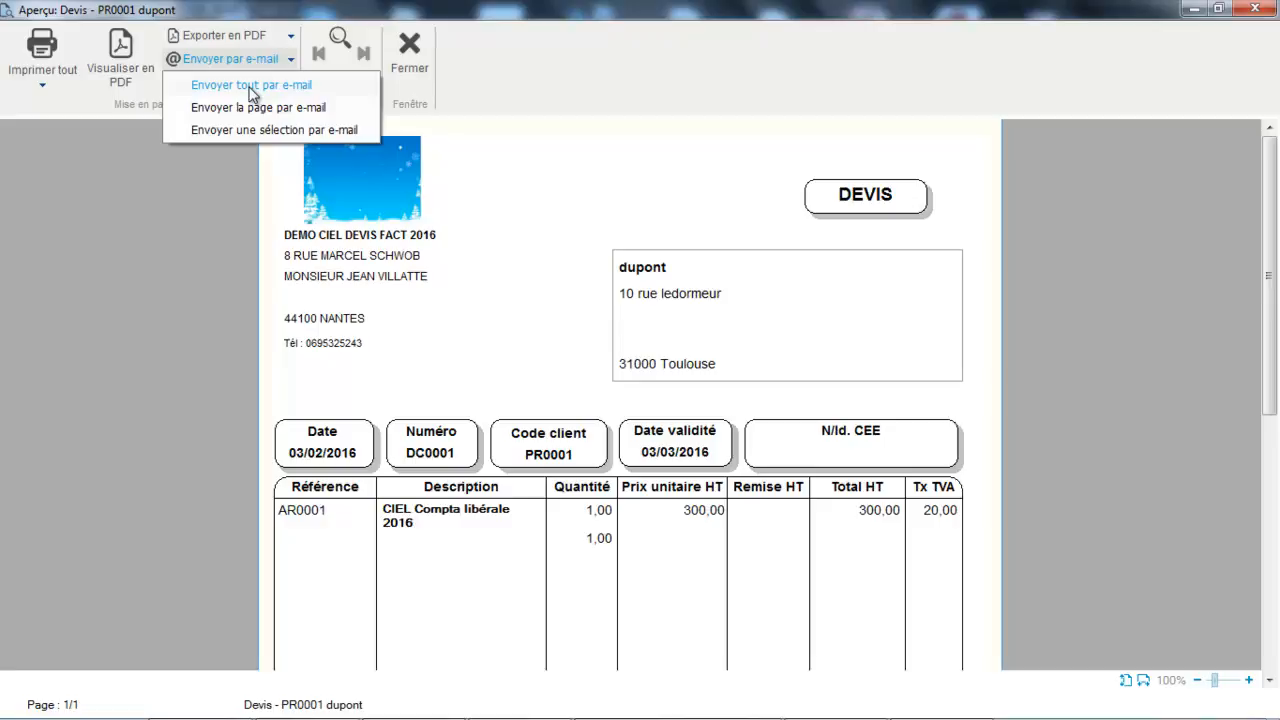
left_click(222, 40)
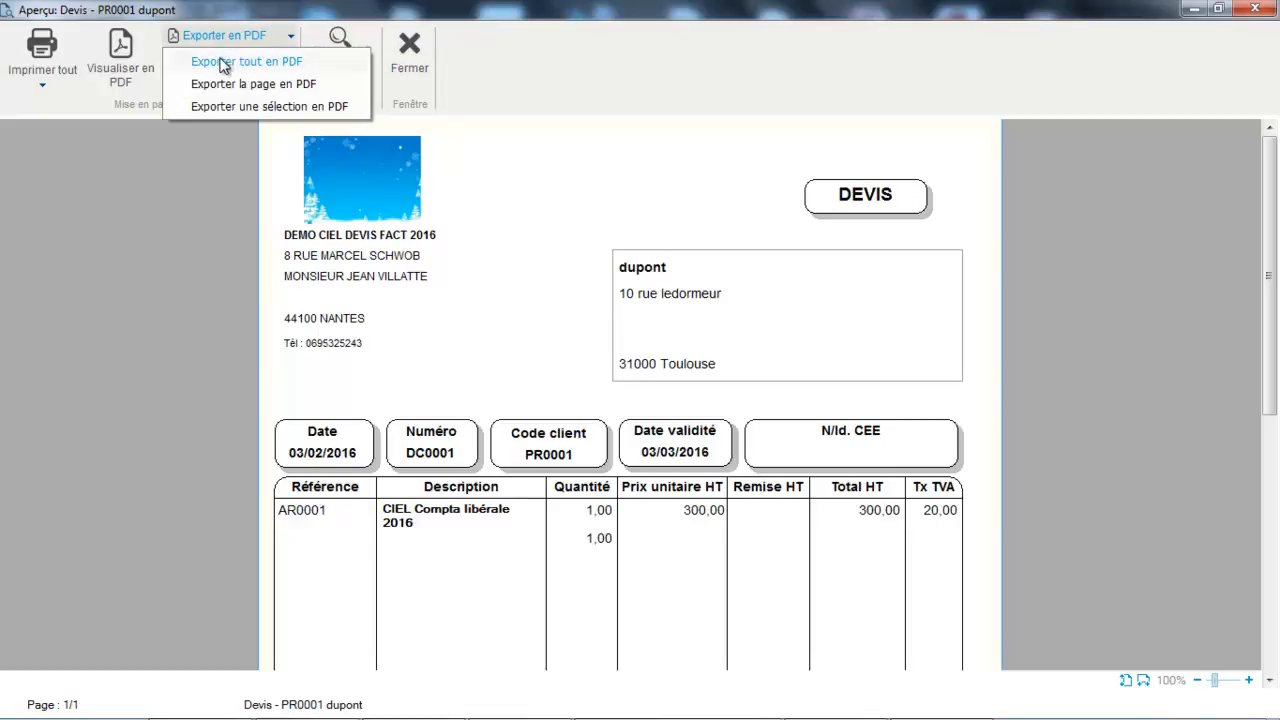
left_click(408, 52)
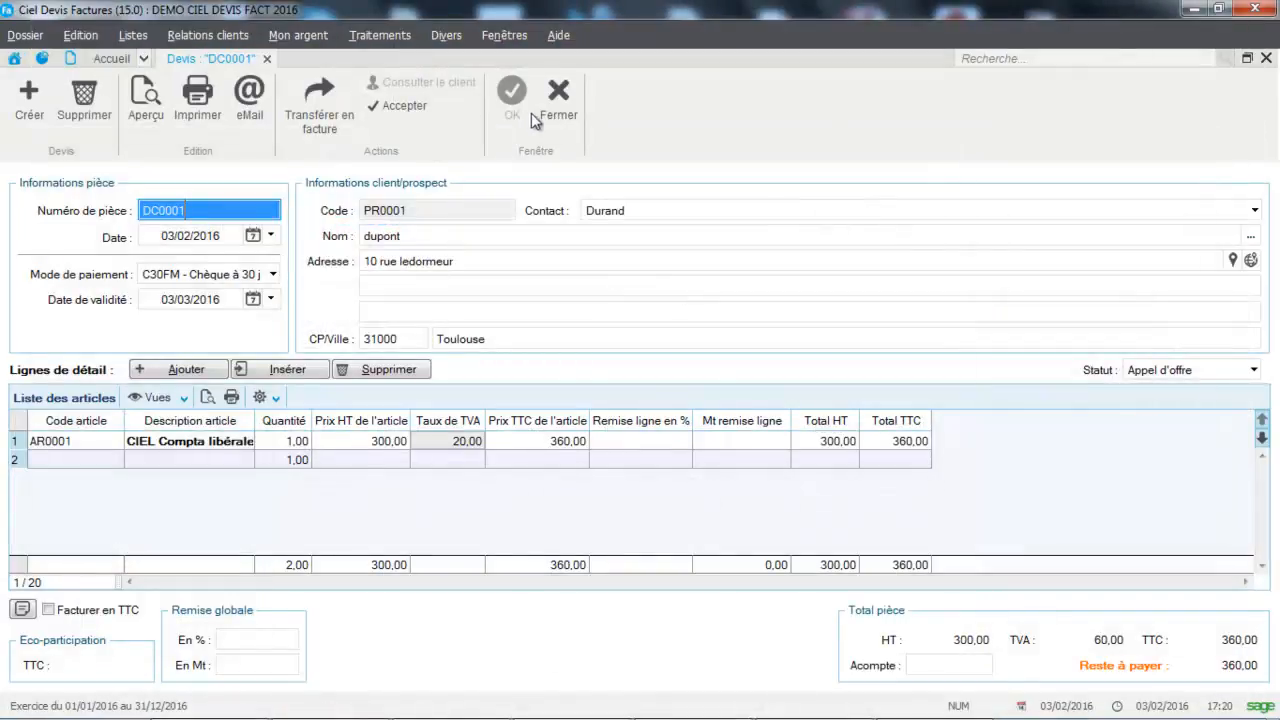
left_click(568, 98)
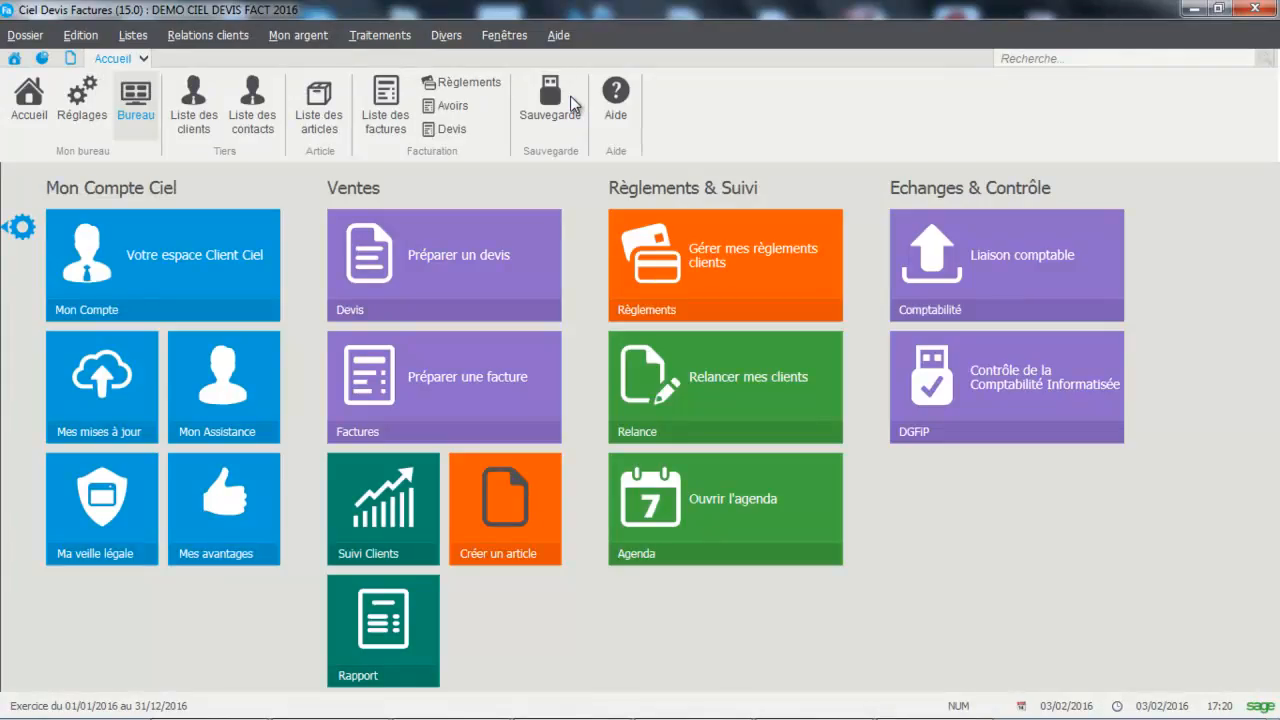
Step: Create a second quote in Saisie 'Document' mode for the same prospect
left_click(424, 238)
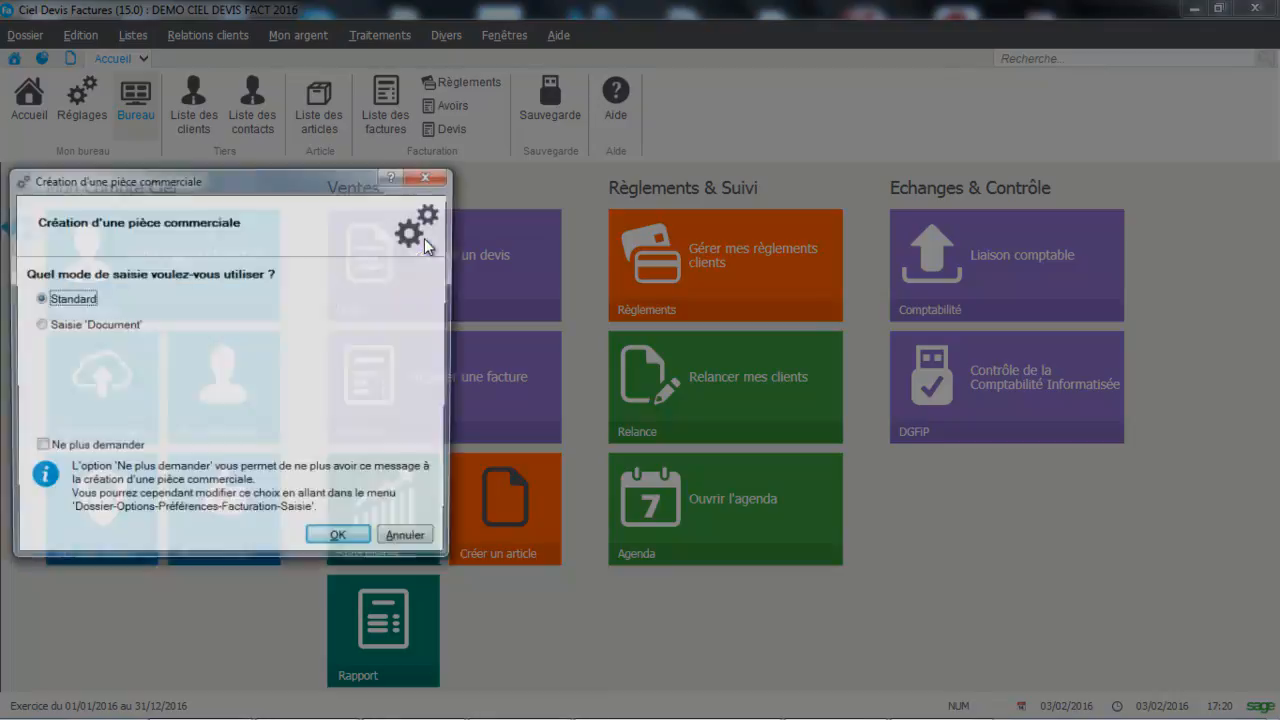
left_click(83, 326)
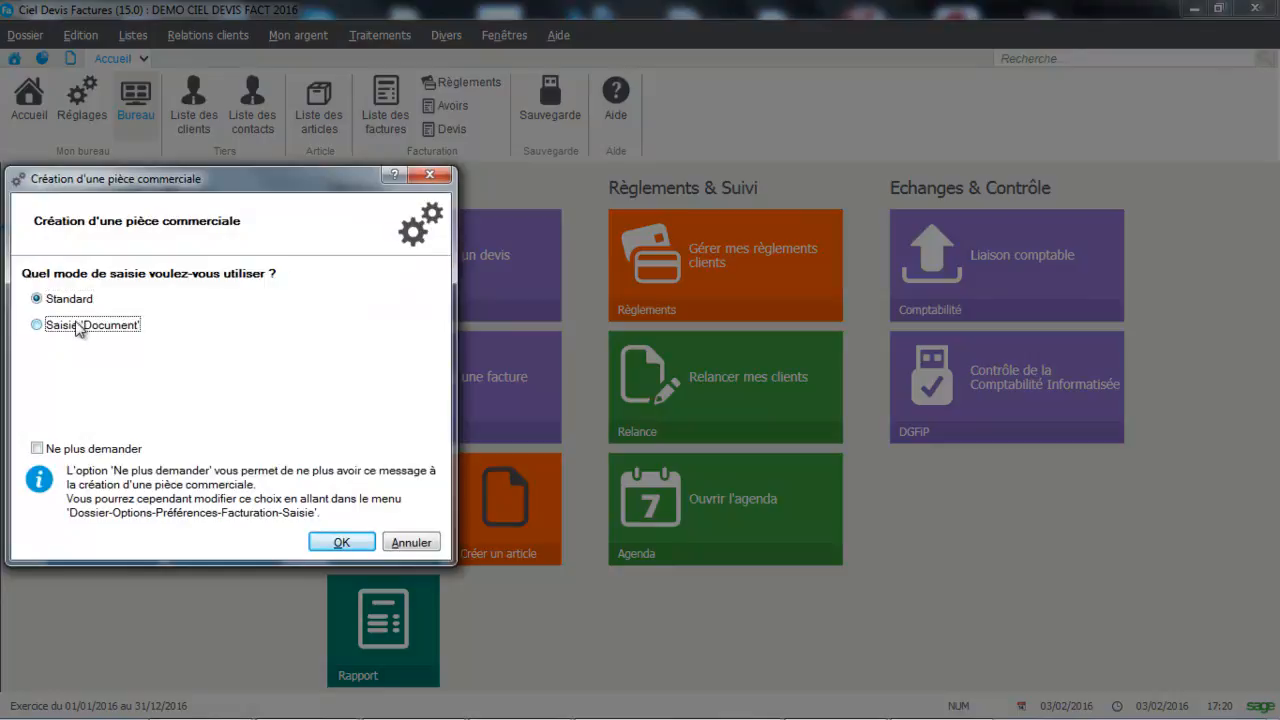
left_click(341, 542)
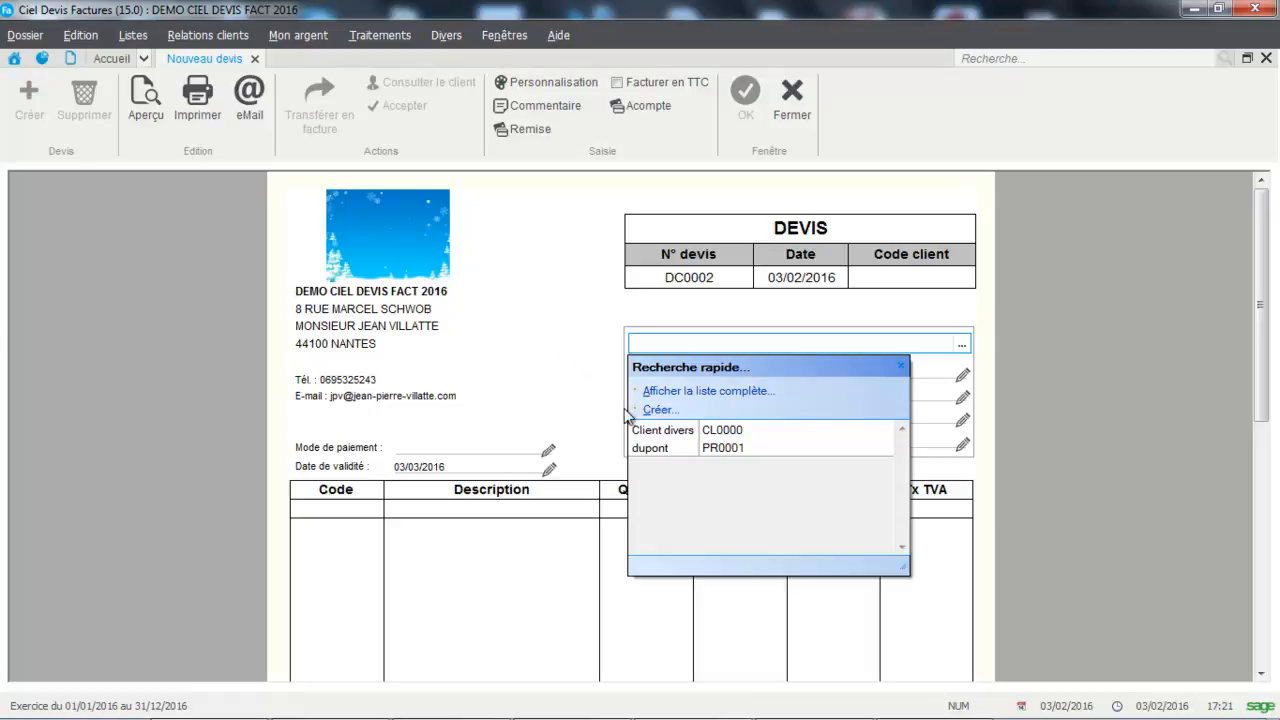
left_click(652, 448)
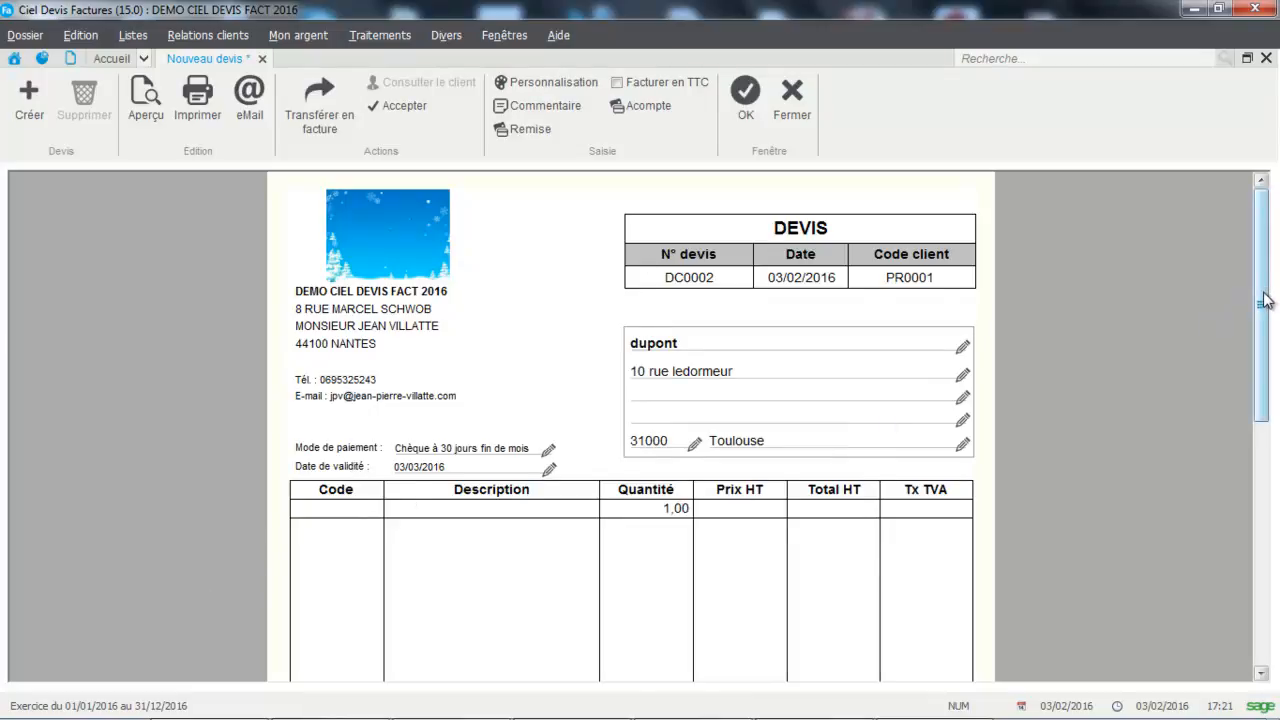
Step: Add the article CIEL Compta libérale (AR0001) to the first line of the new quote
left_click_drag(1265, 300, 1263, 414)
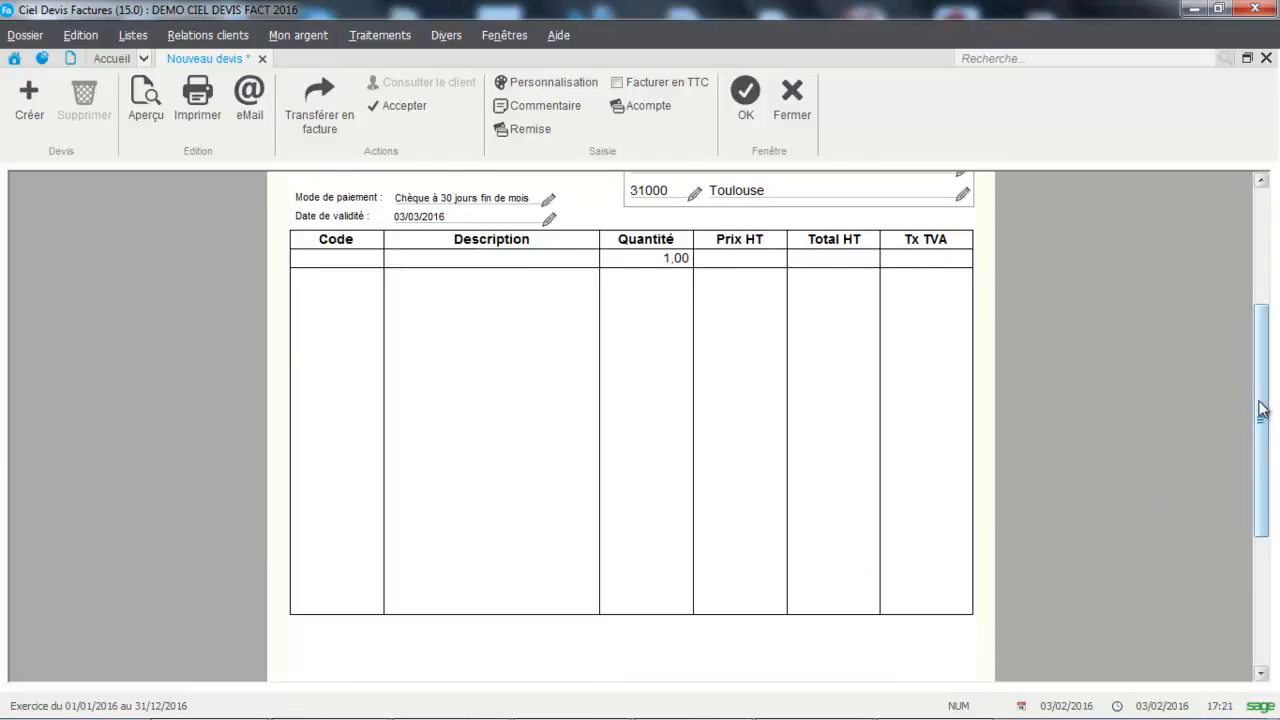
left_click_drag(1262, 408, 1262, 318)
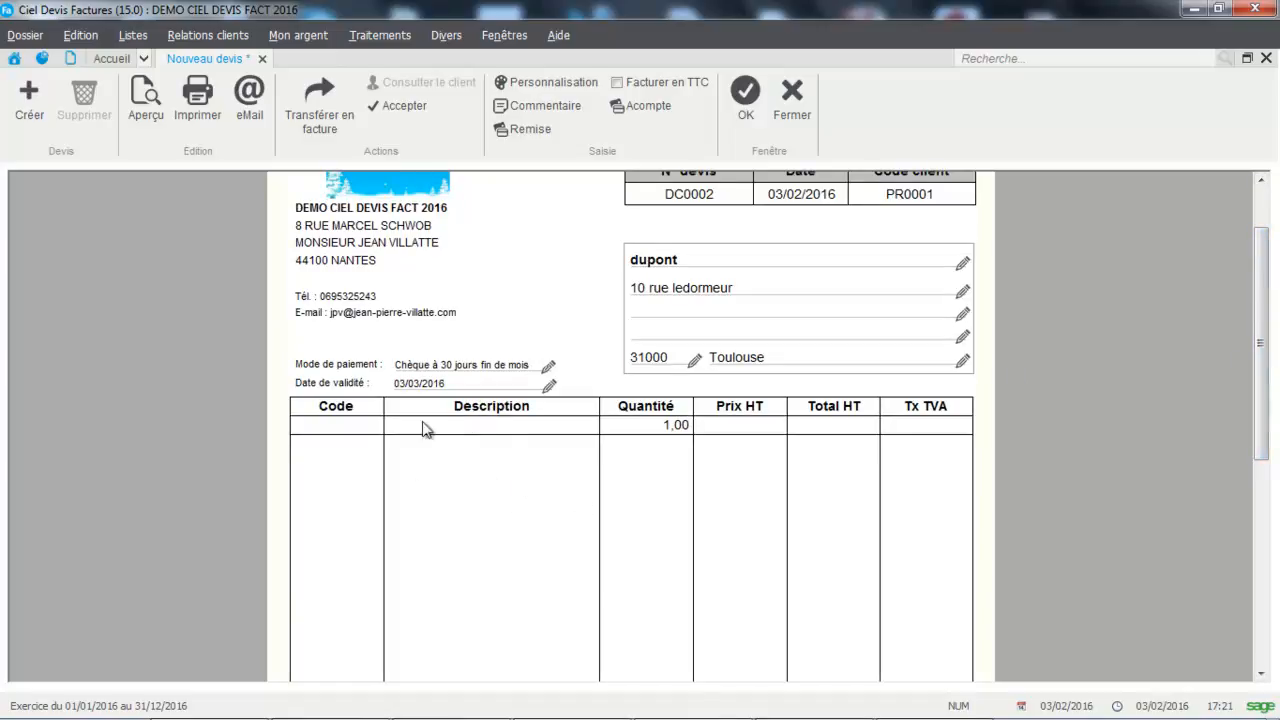
left_click(343, 428)
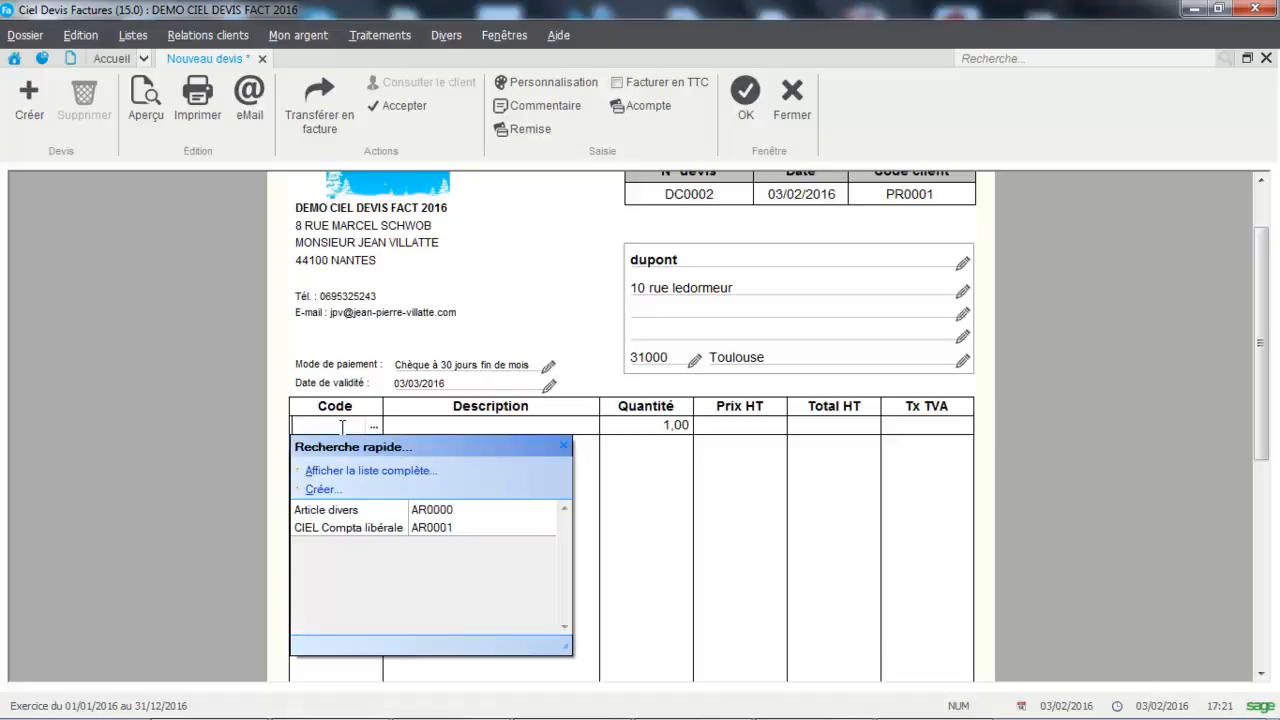
left_click(330, 527)
left_click(531, 424)
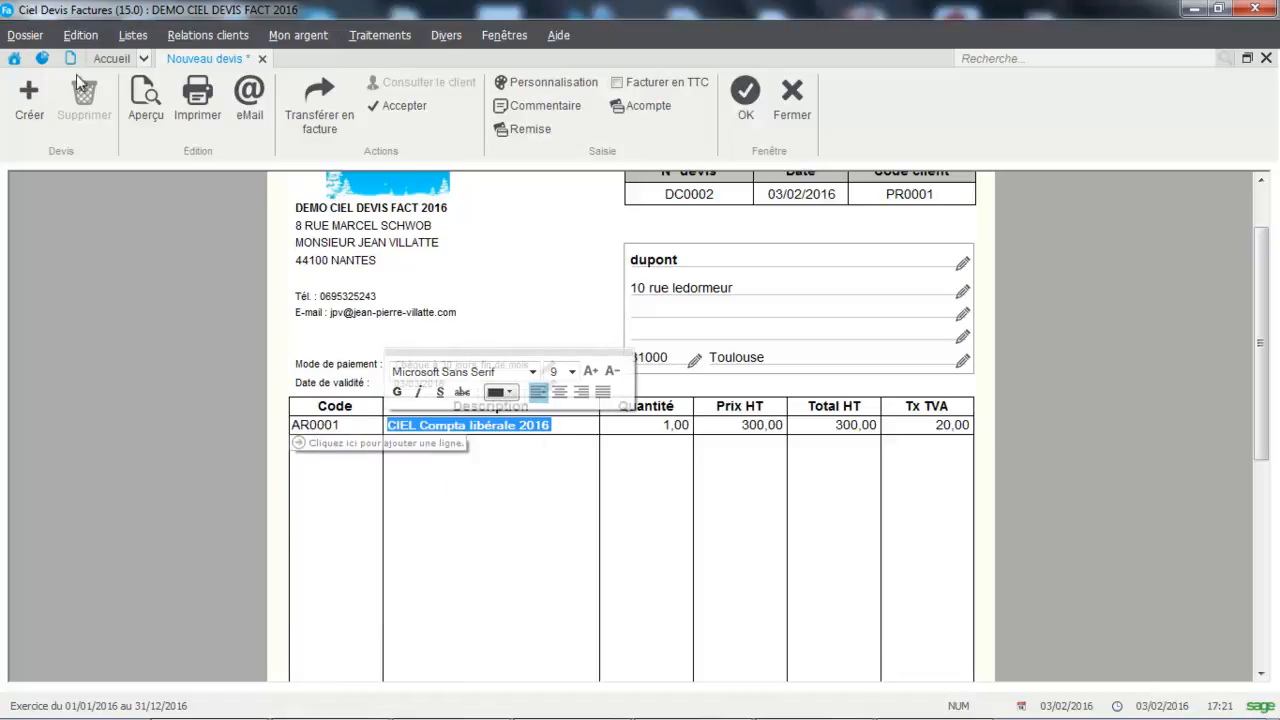
Step: Save the quote, view its print preview, and close both the preview and the quote
left_click(139, 95)
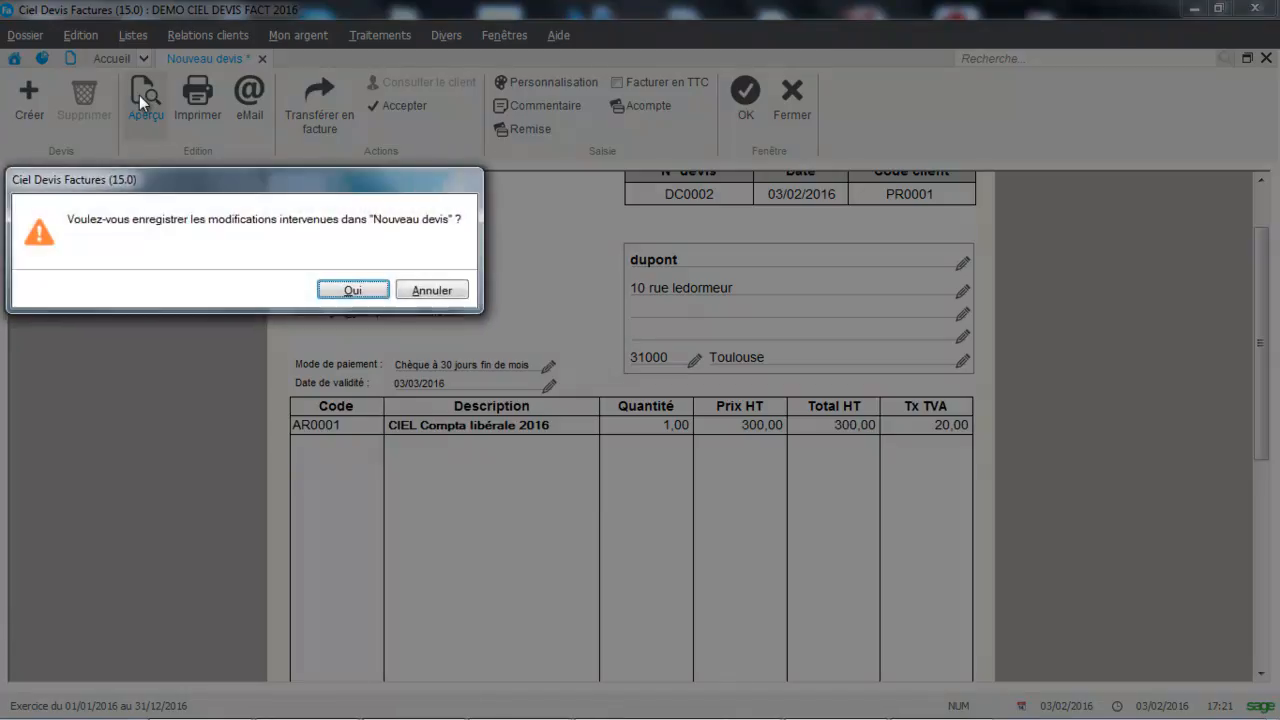
left_click(344, 290)
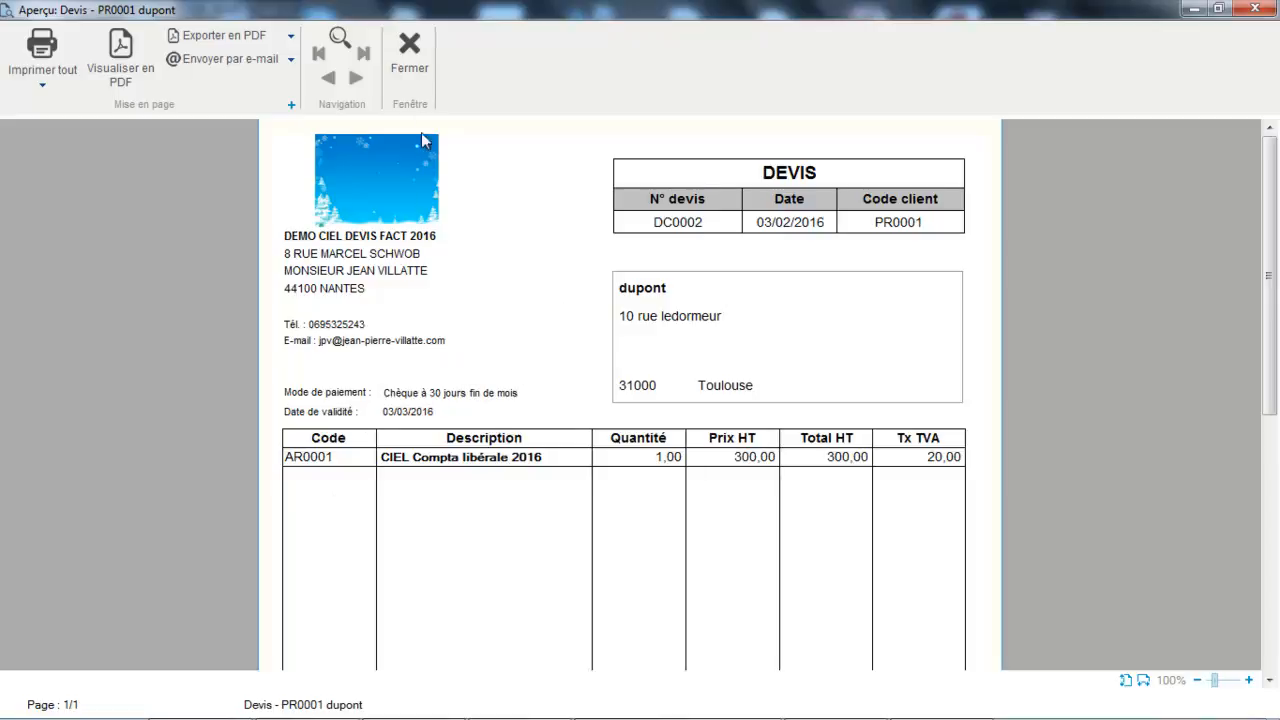
left_click(409, 60)
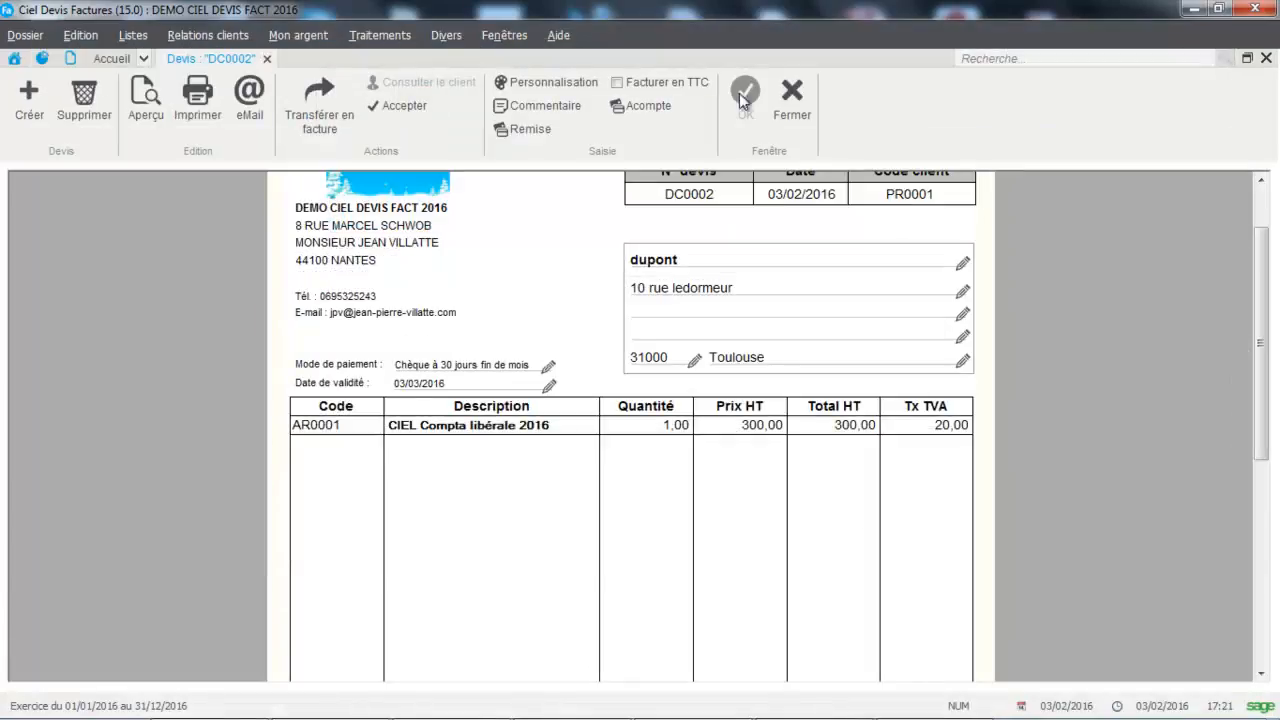
left_click(784, 95)
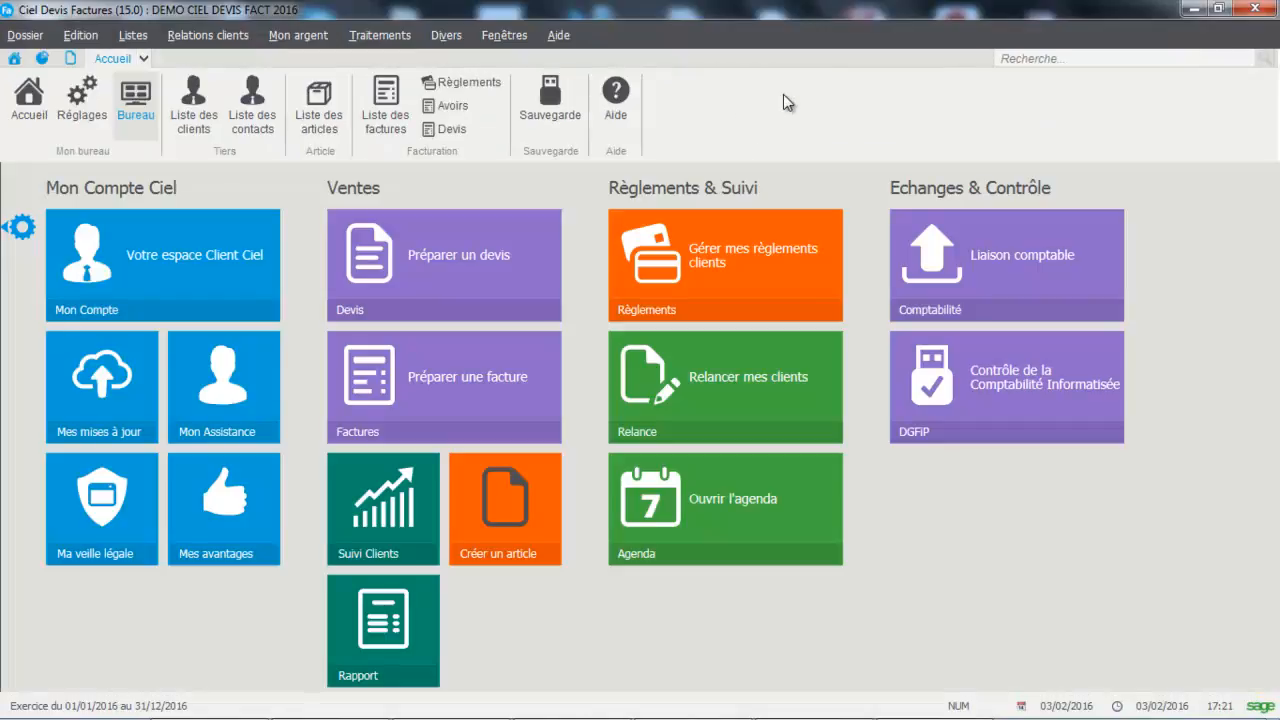
Step: From the quote list, transfer the Appel d'offre quote into an invoice, converting the prospect to a client with the automatic client number
left_click(452, 130)
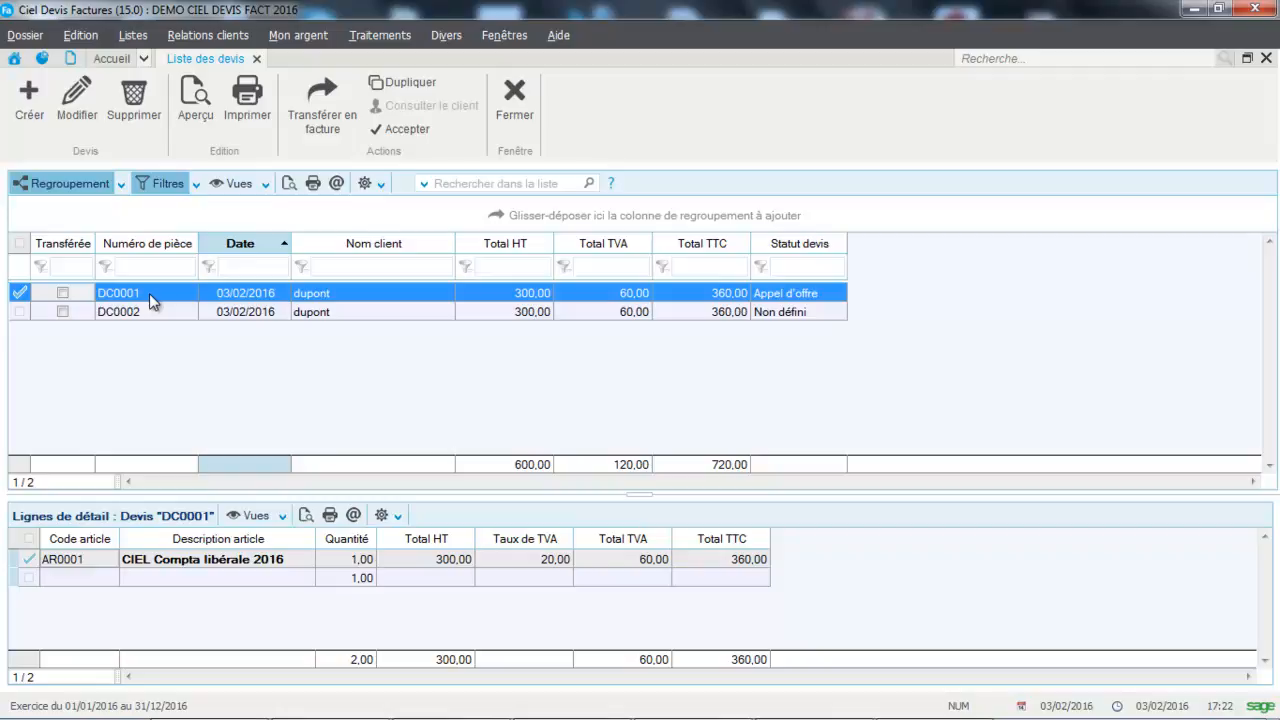
left_click(315, 105)
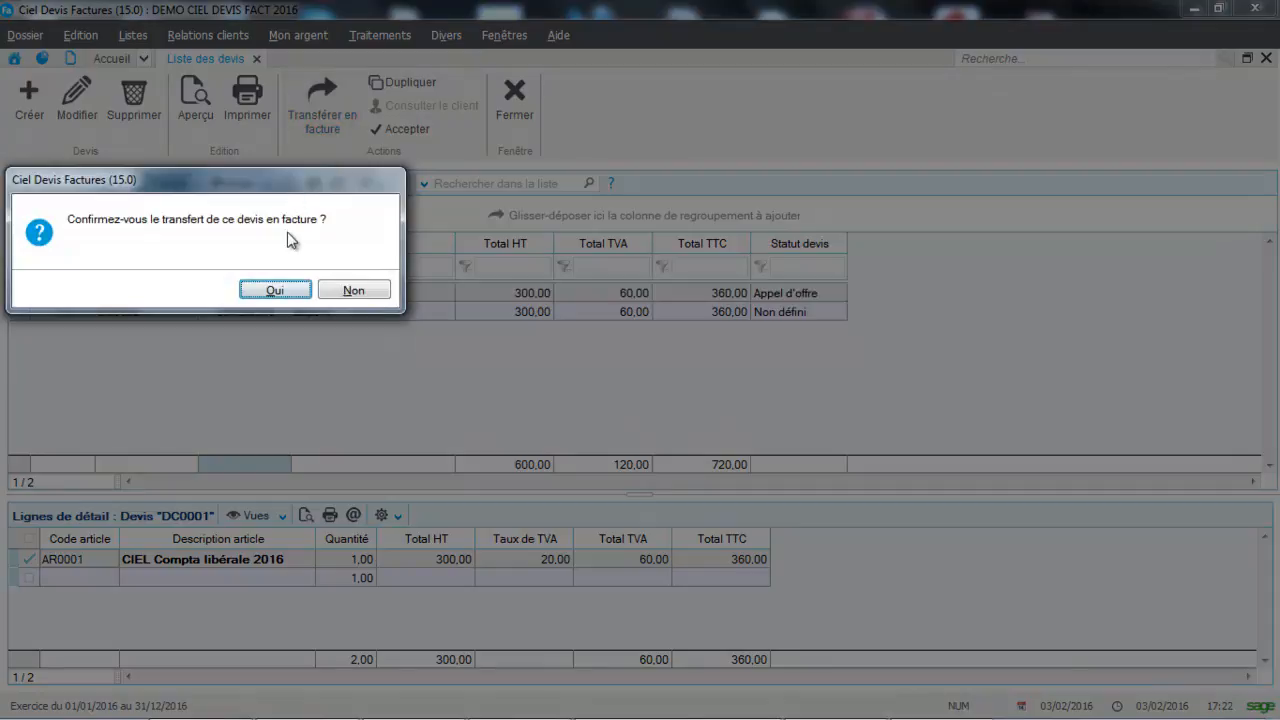
left_click(273, 291)
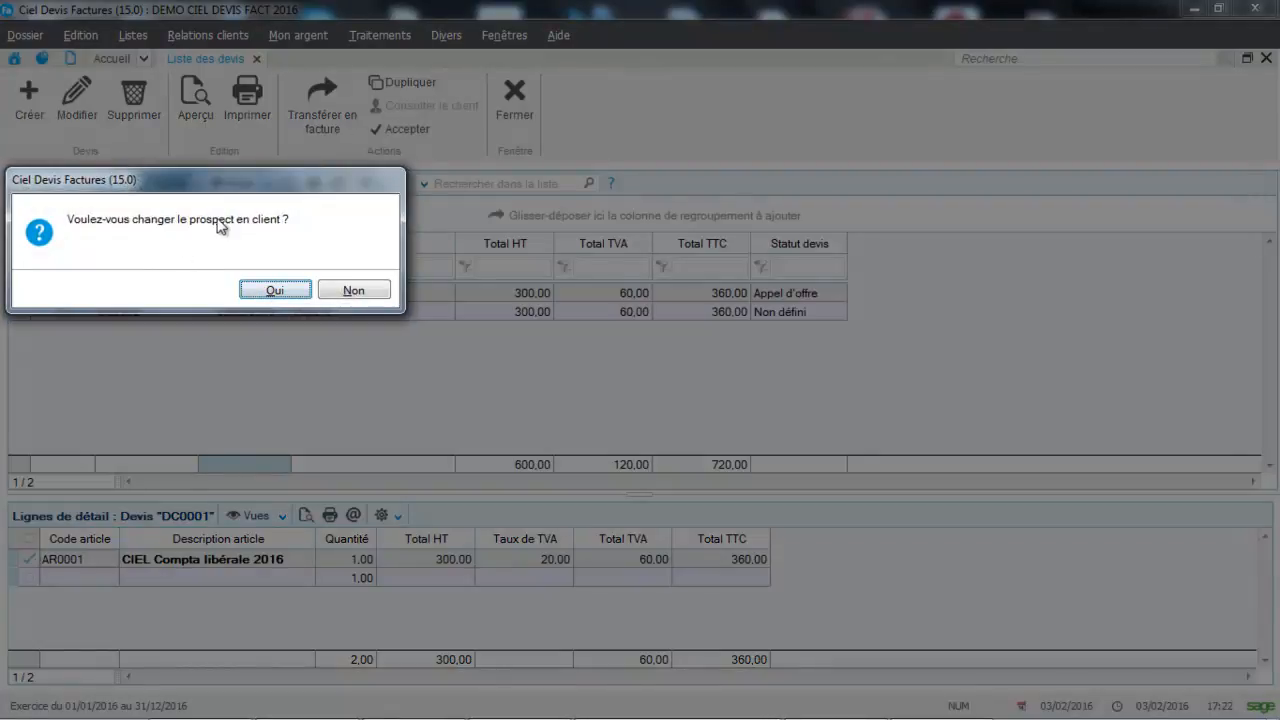
left_click(284, 292)
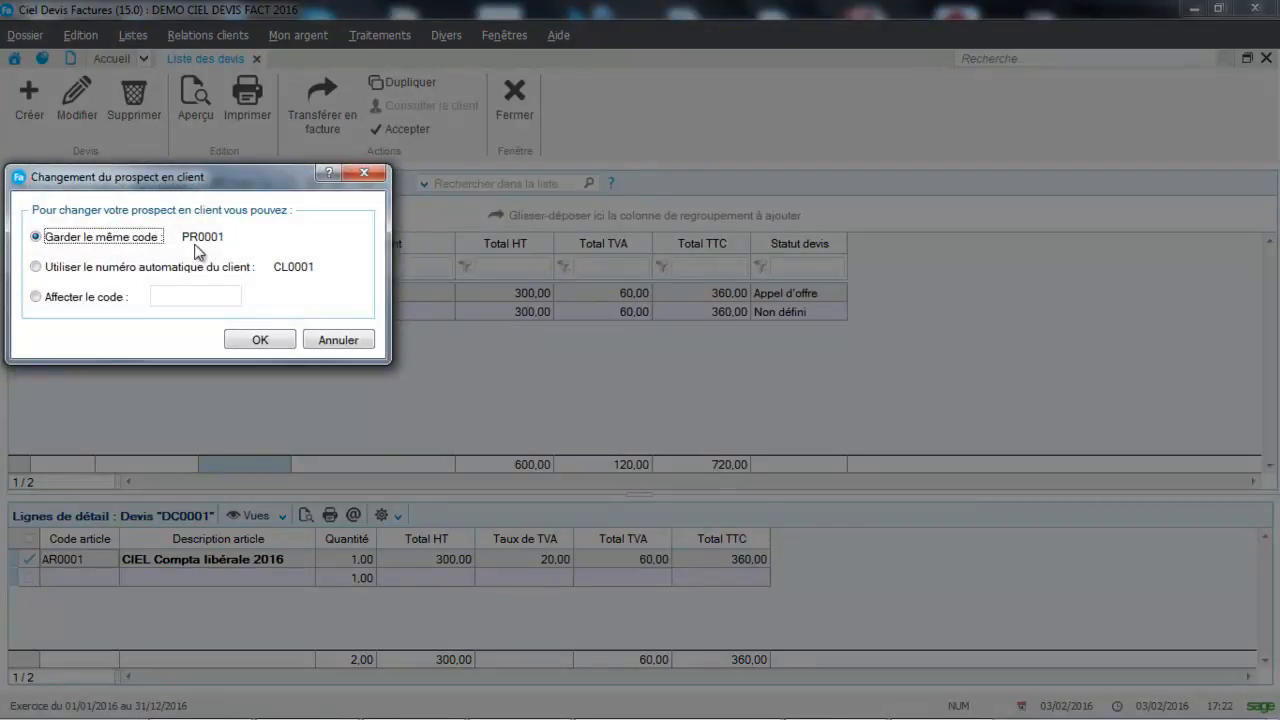
left_click(88, 268)
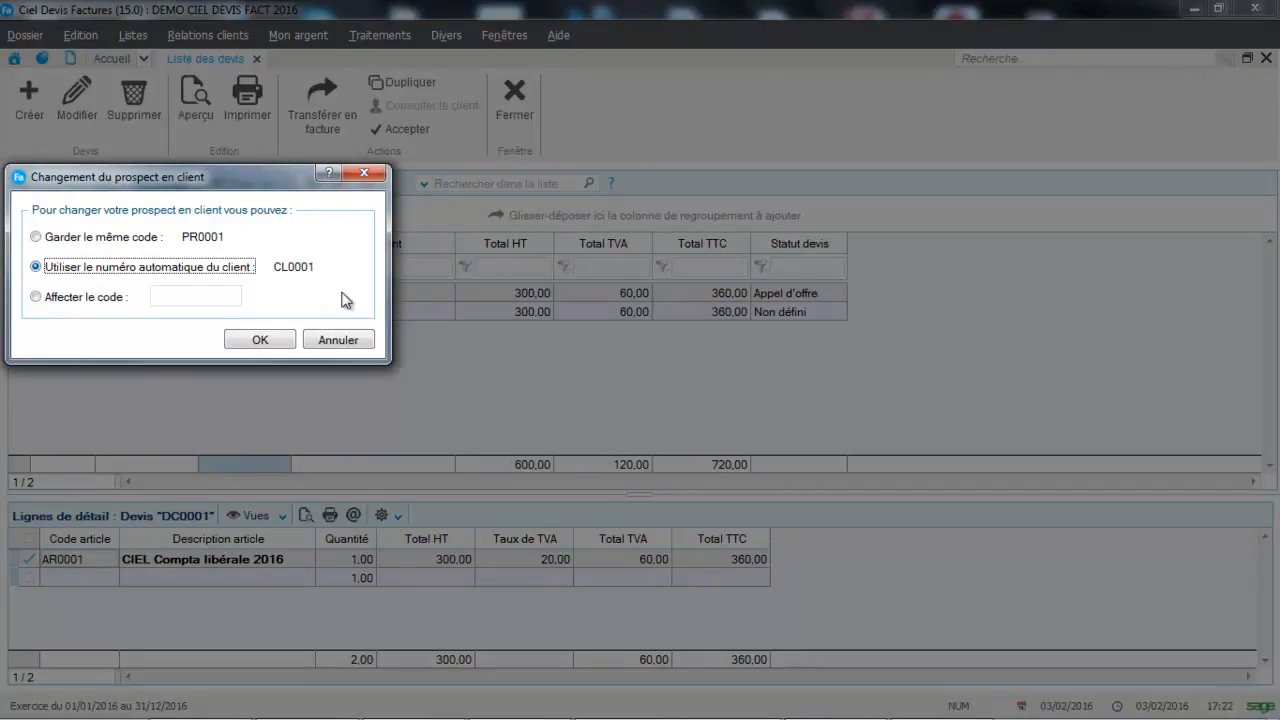
left_click(262, 340)
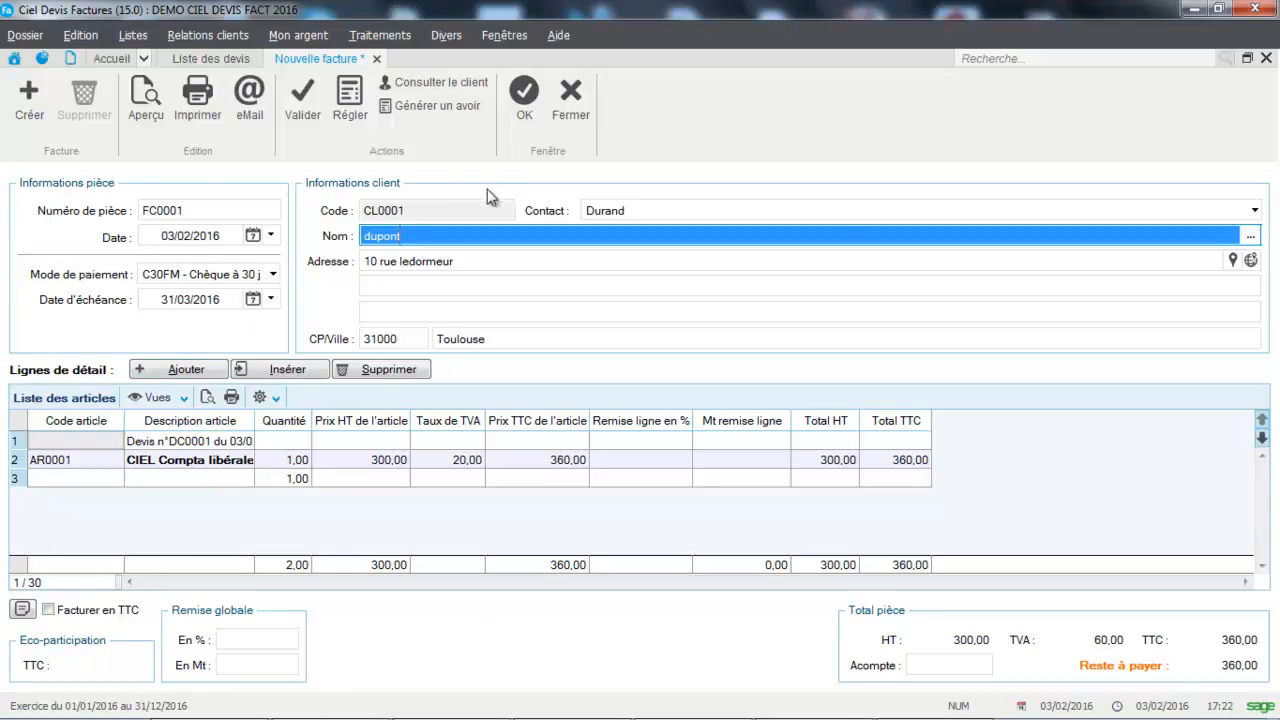
Step: Save the new invoice, preview it with the Facture blanc ombré logo remise template, and close both the preview and the invoice
left_click(155, 105)
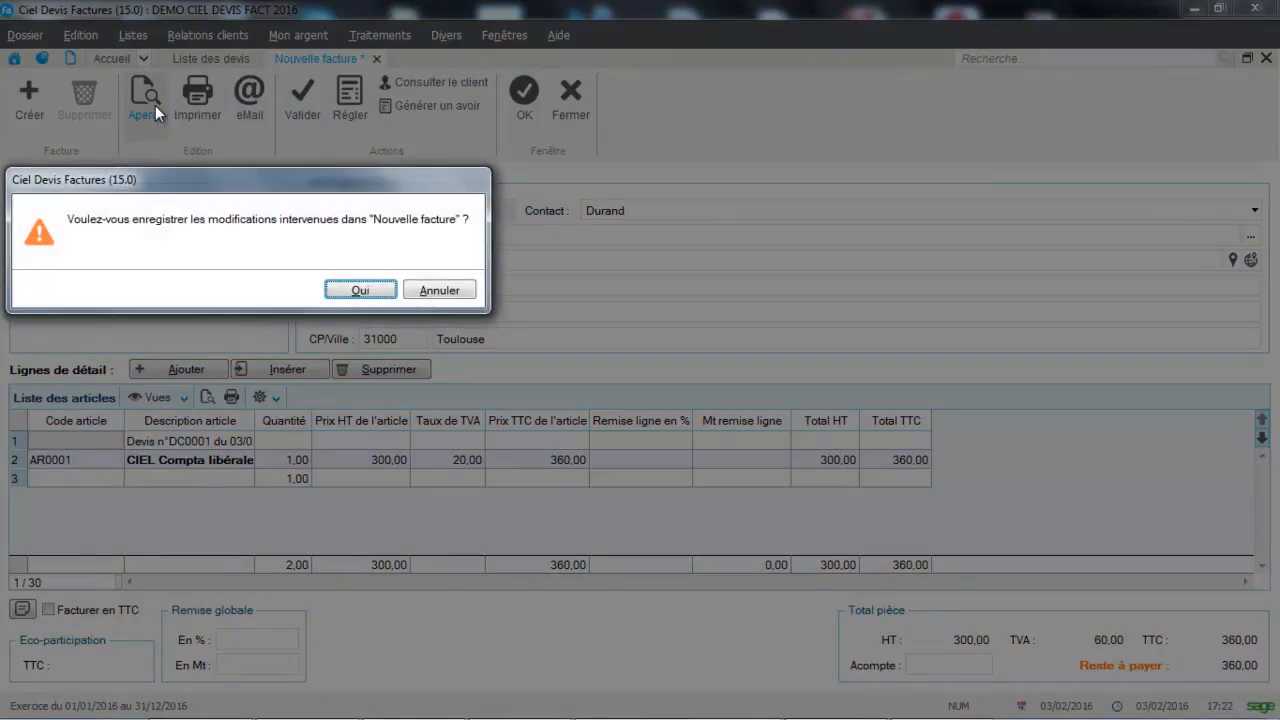
left_click(345, 290)
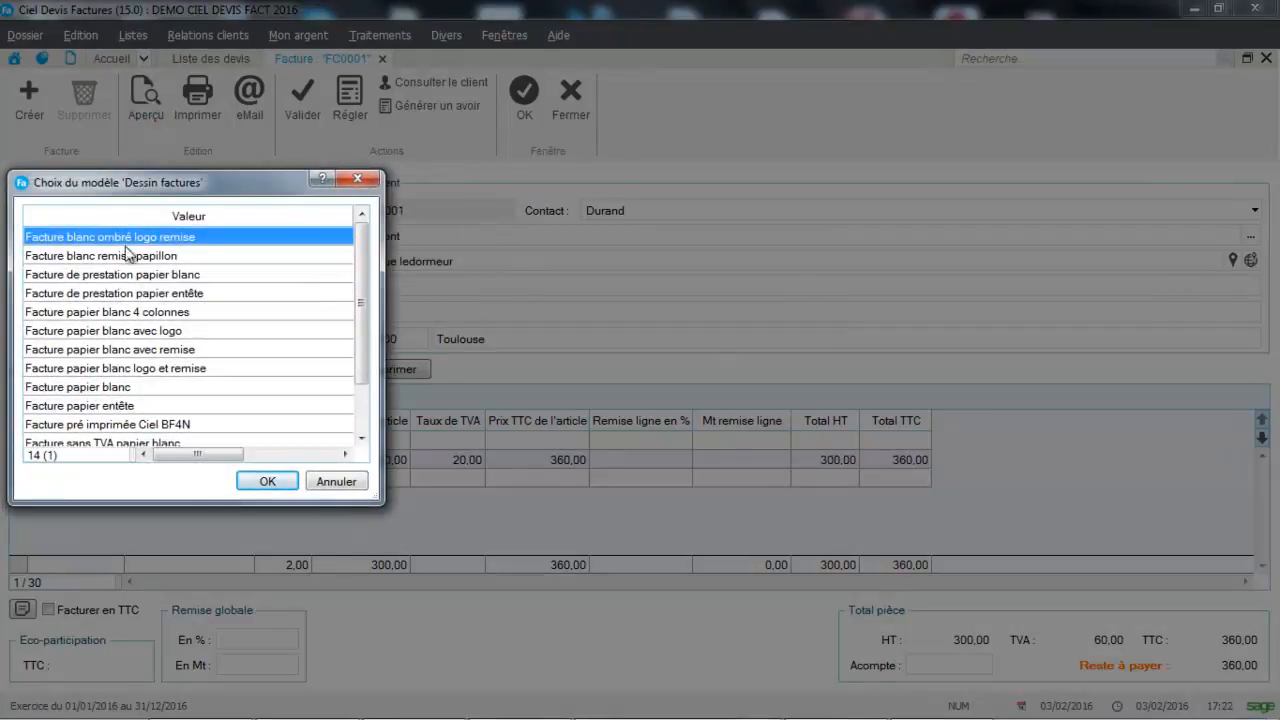
left_click(262, 482)
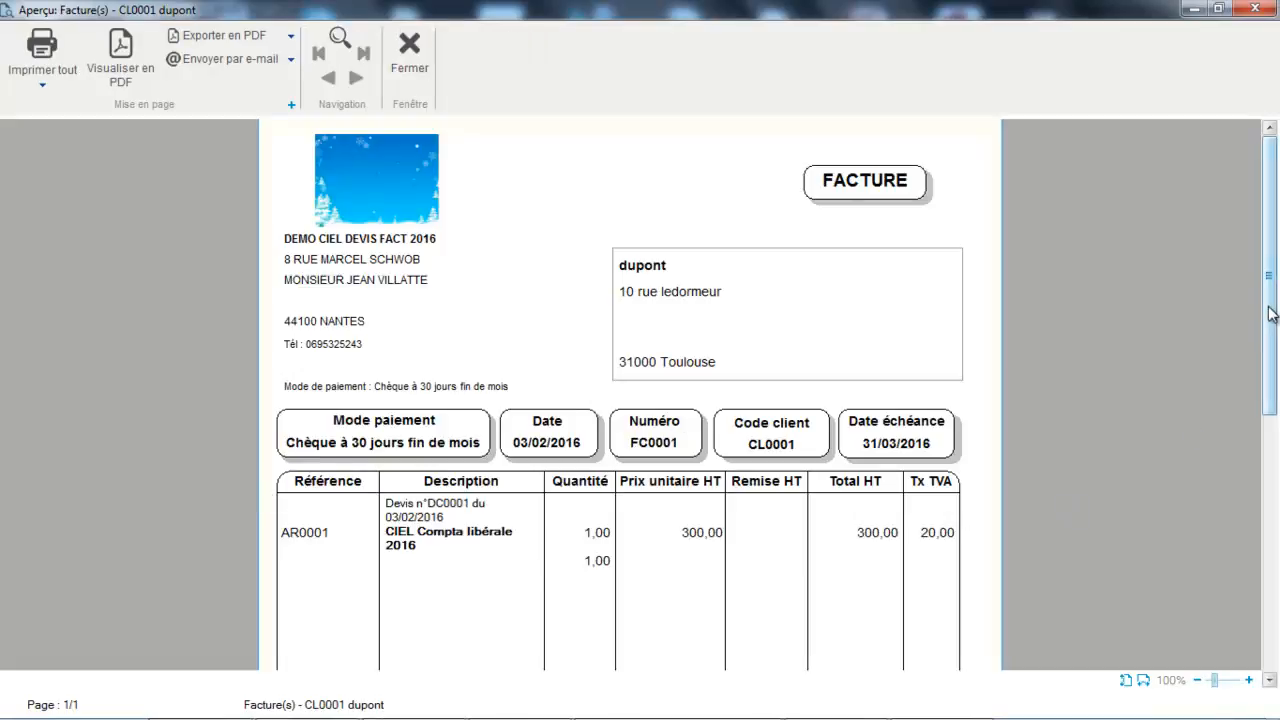
left_click_drag(1271, 308, 1270, 262)
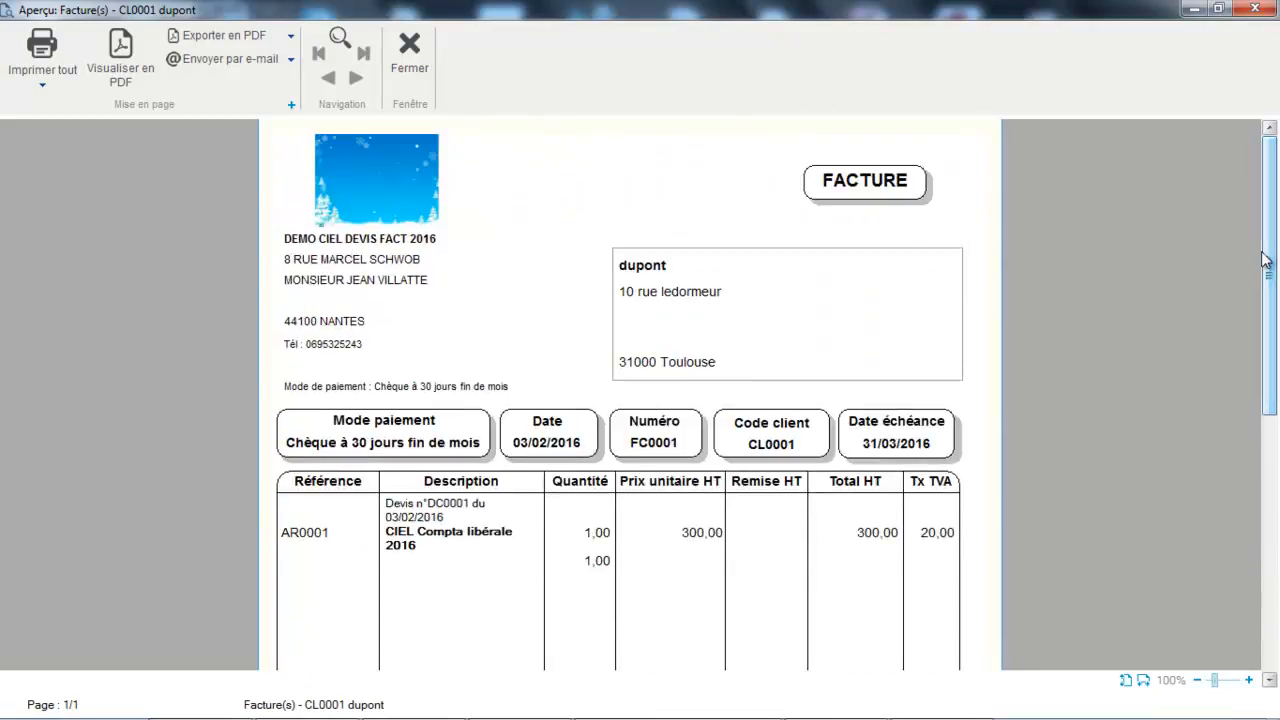
left_click(416, 68)
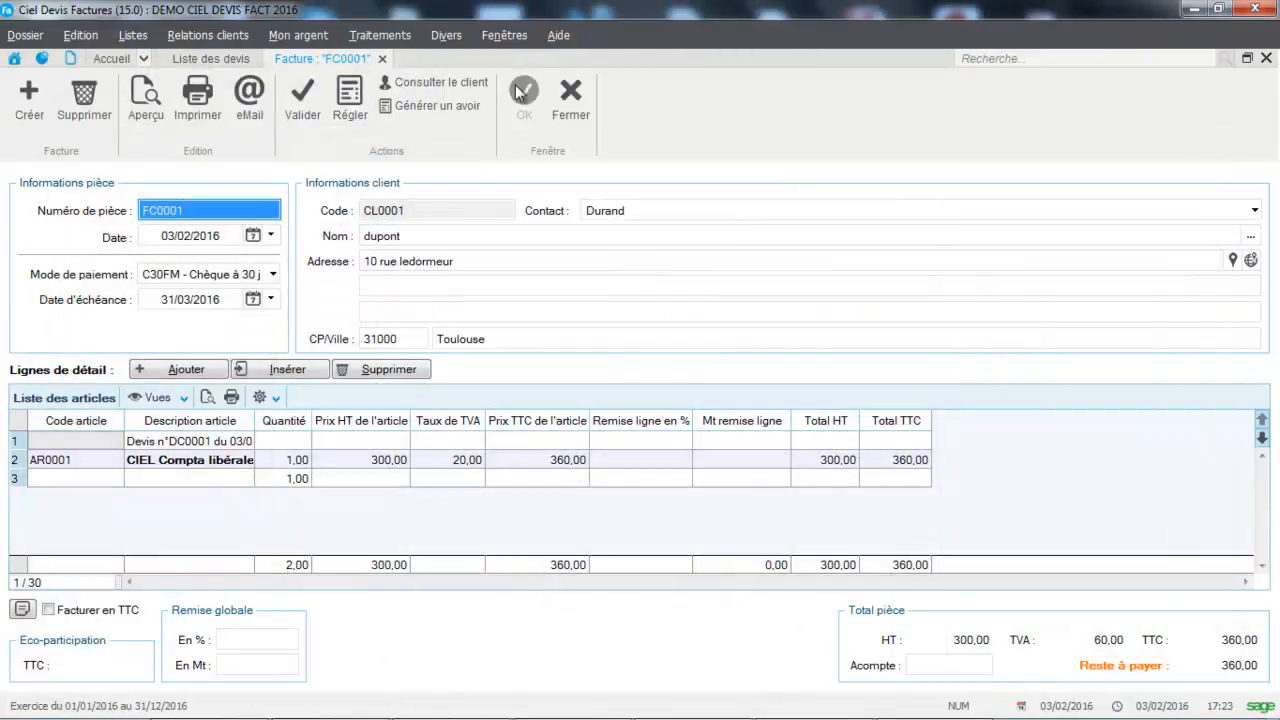
left_click(570, 100)
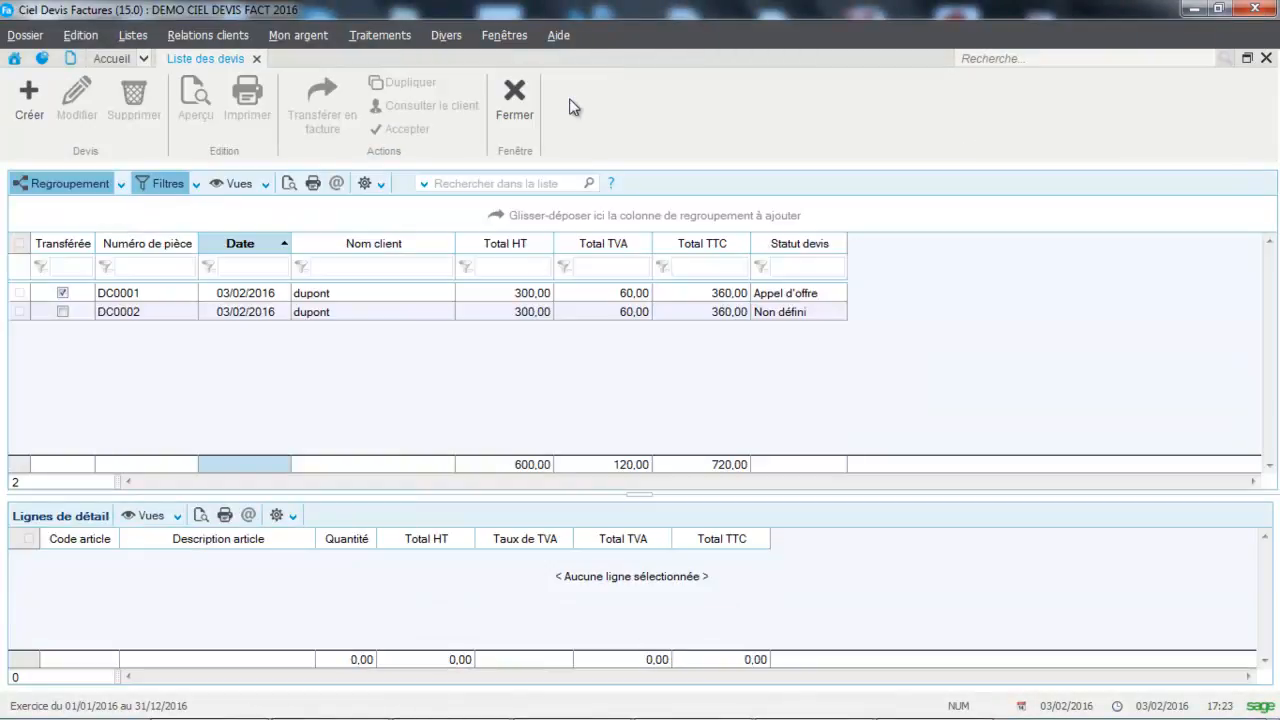